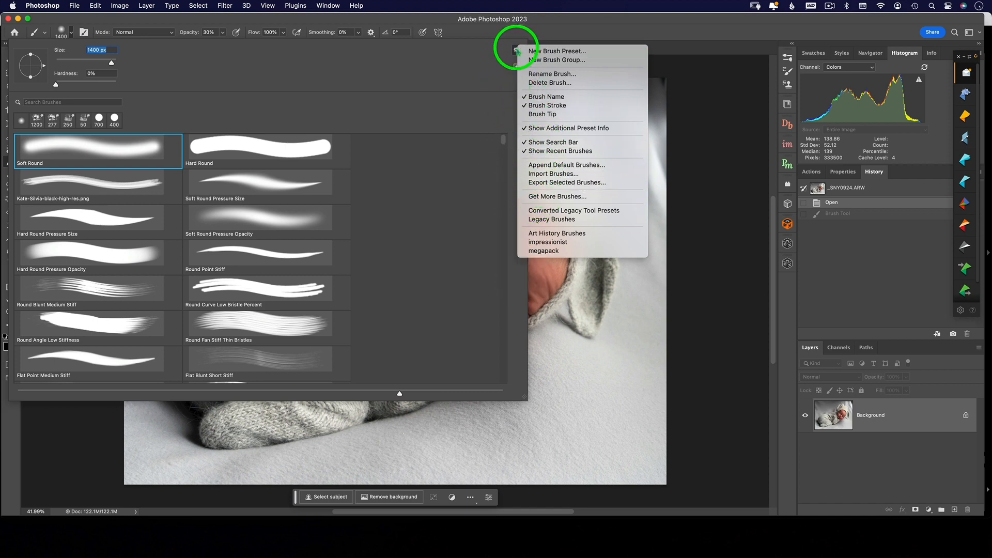
Step: Open Adobe's brush download page with the Get More Brushes command
click(514, 50)
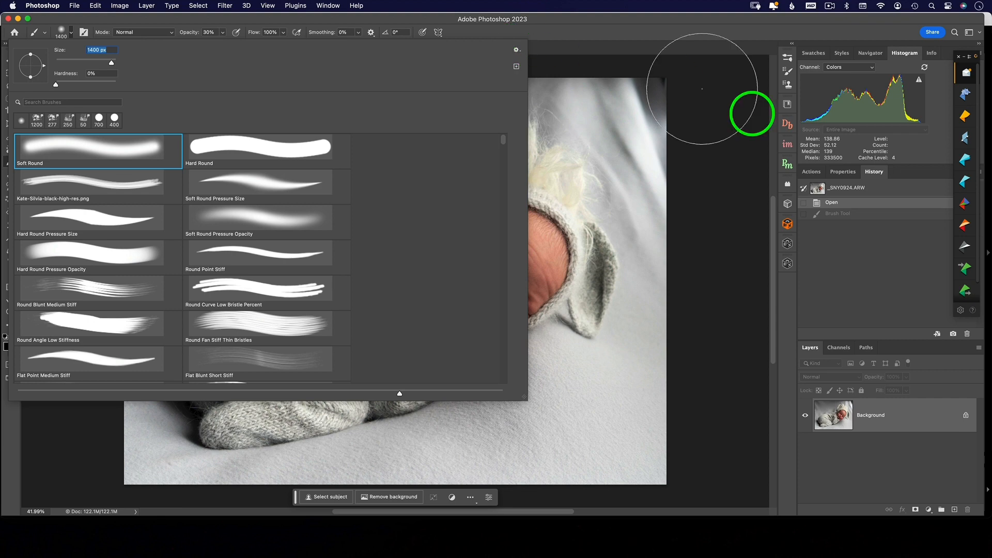
click(790, 59)
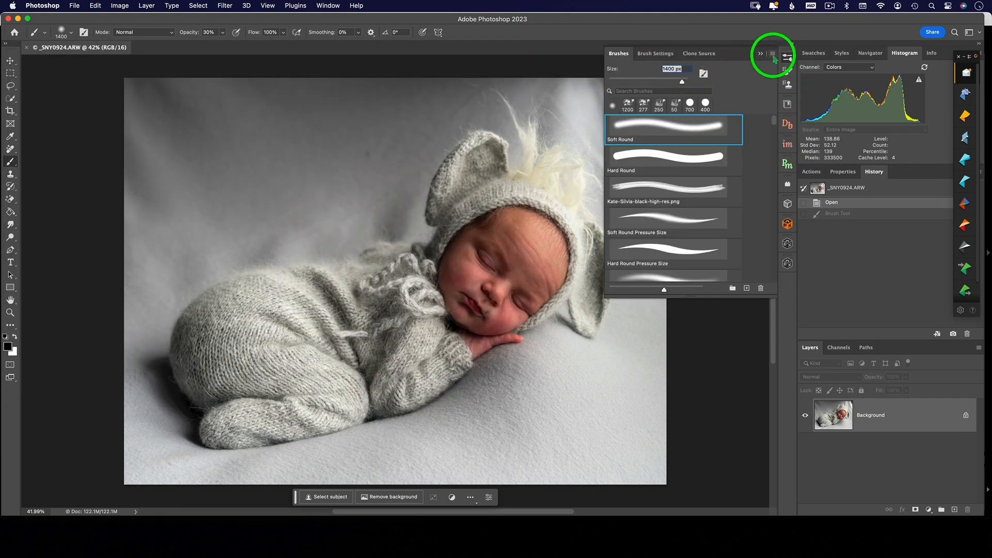
click(773, 54)
click(813, 213)
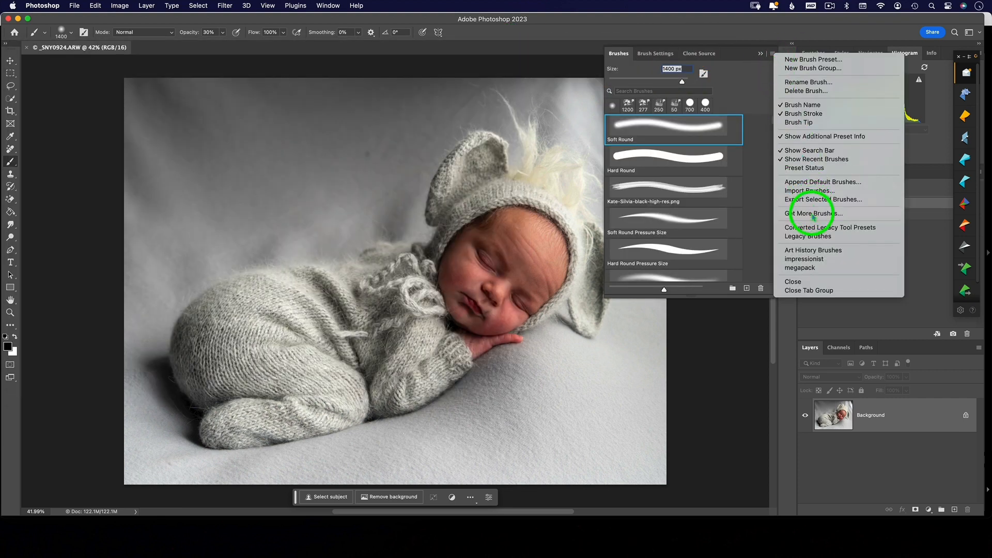
Step: Find the Spring 2023 Brushes set on the Adobe page, download it and load it into Photoshop
scroll(616, 293, down, 7)
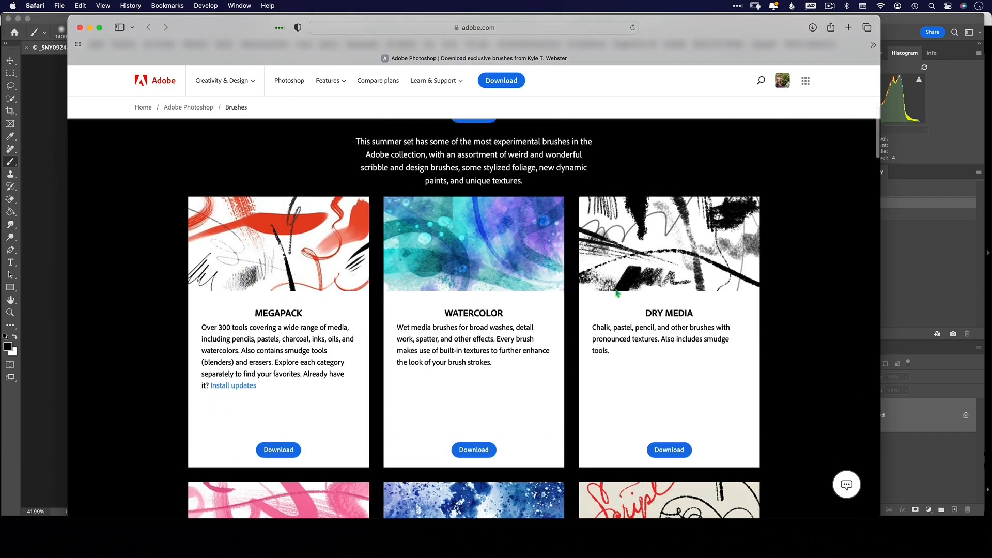
scroll(616, 293, down, 5)
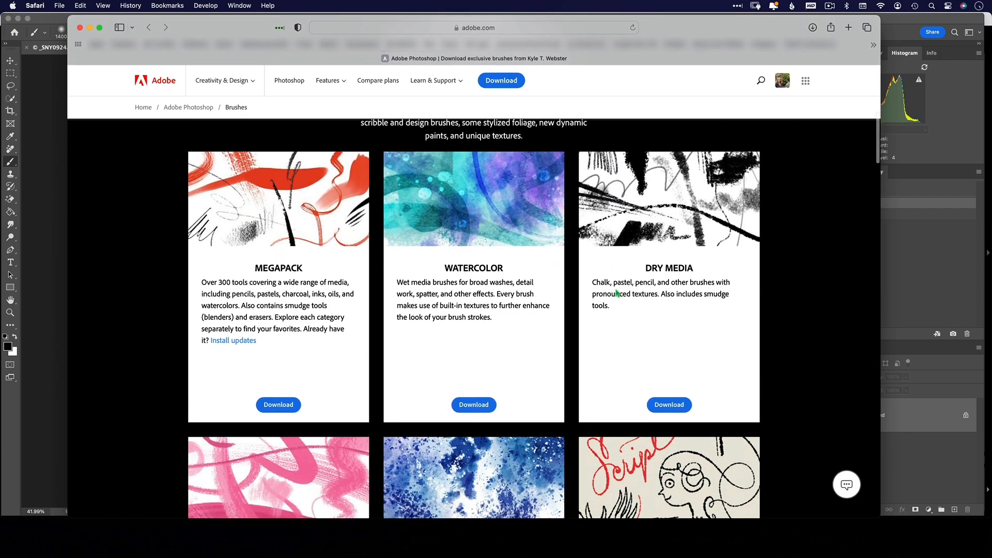
scroll(617, 293, down, 8)
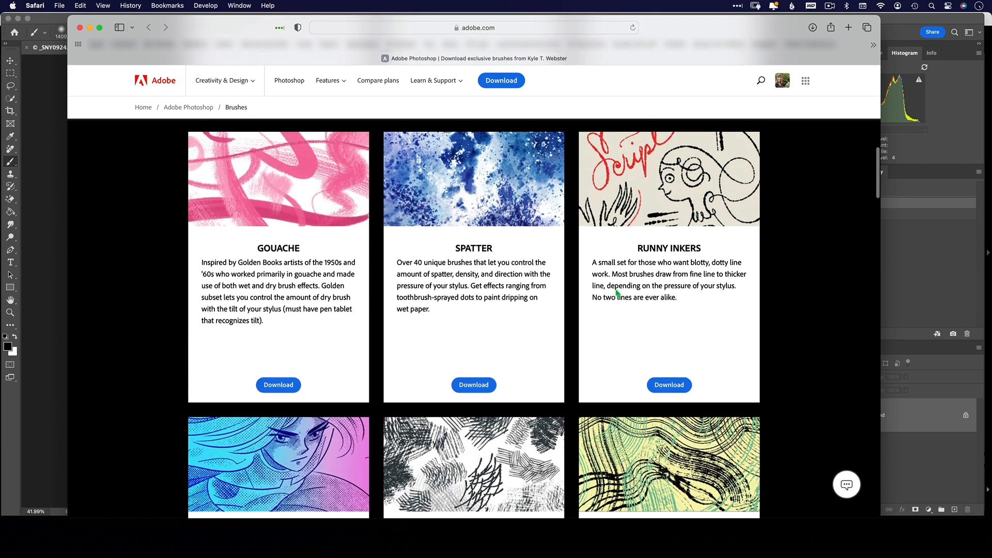
scroll(616, 293, down, 8)
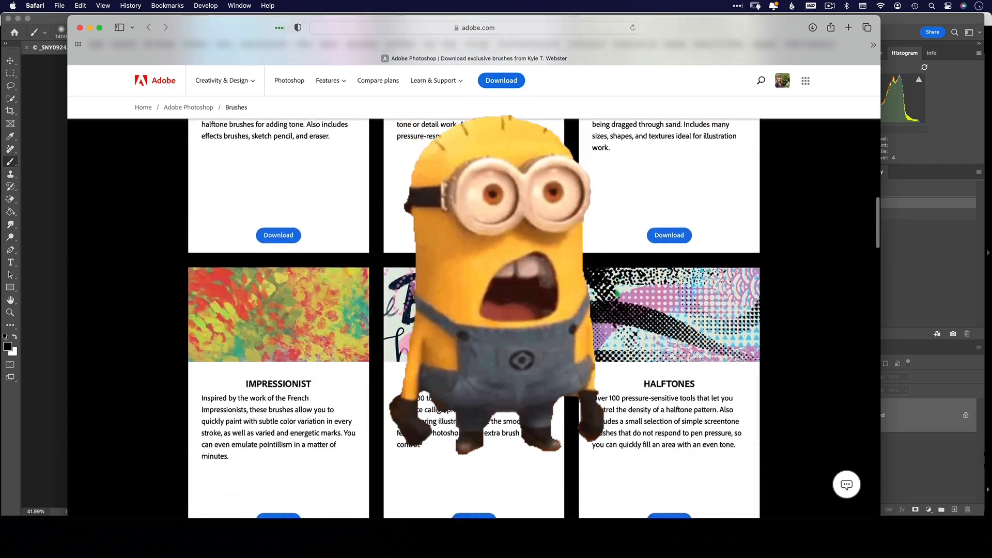
scroll(616, 293, down, 11)
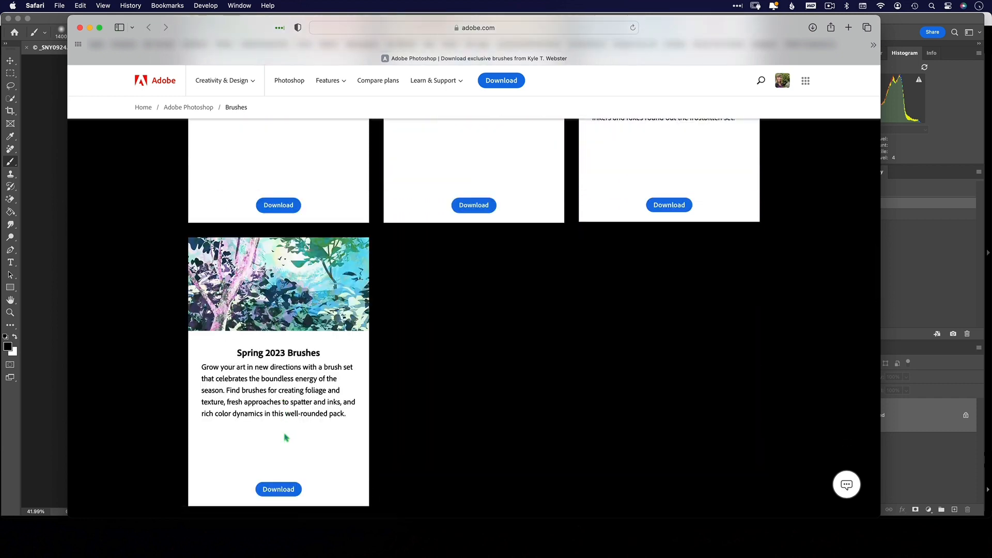
click(278, 489)
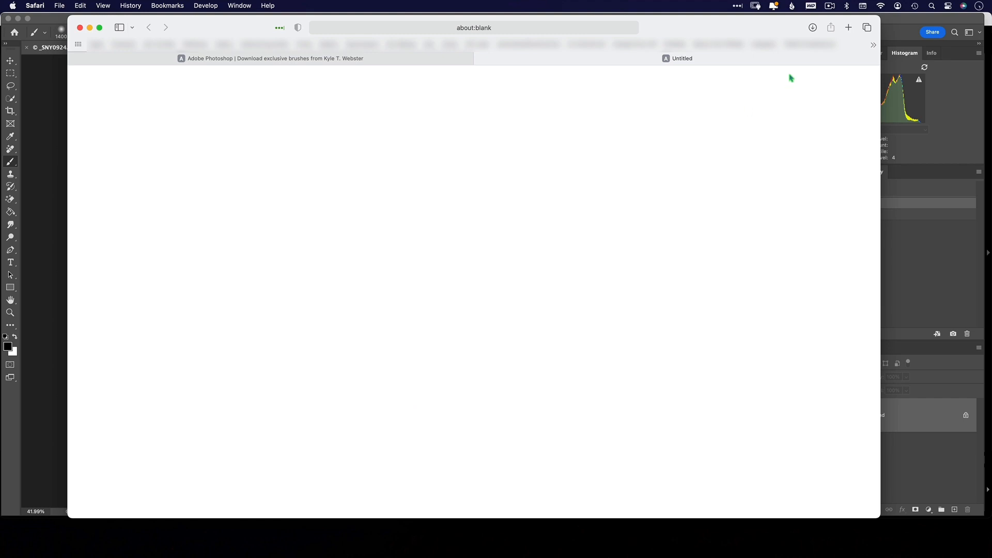
click(662, 304)
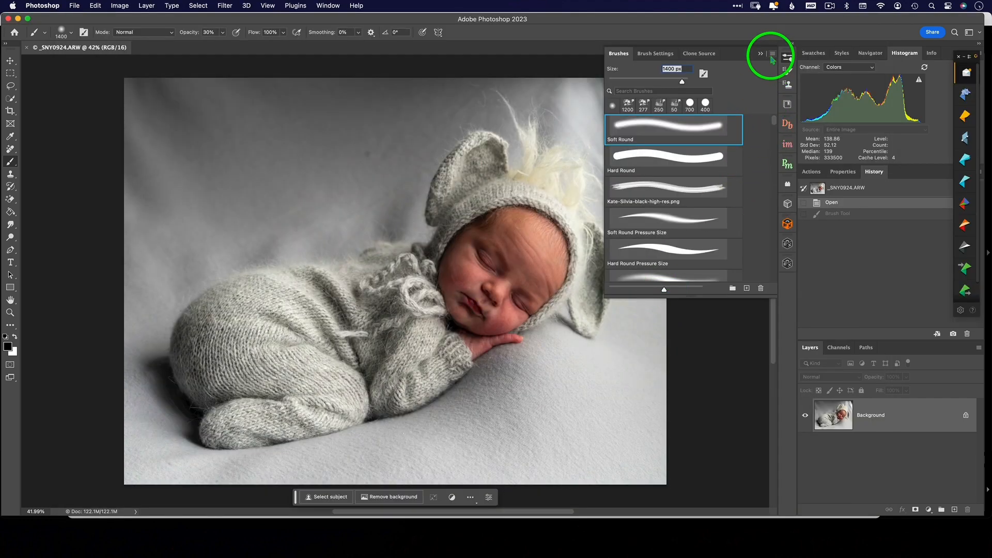
Step: Choose the Beebop Direction CD brush from the Spring-2023-Brushes group, enlarge it to 1700 px and paint test strokes over the photo
mouse_move(775, 124)
mouse_down()
mouse_move(788, 229)
mouse_move(778, 293)
mouse_up()
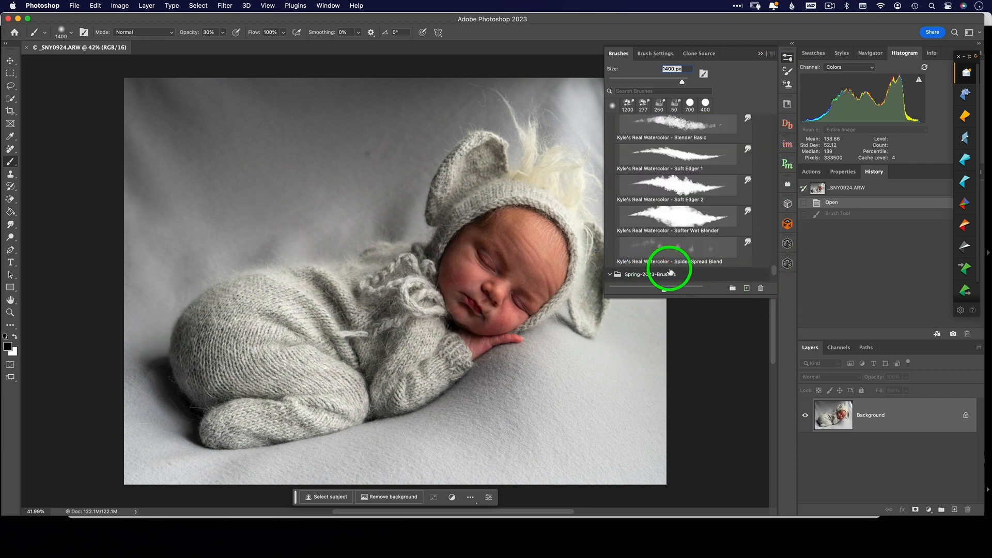
click(670, 272)
scroll(670, 272, down, 5)
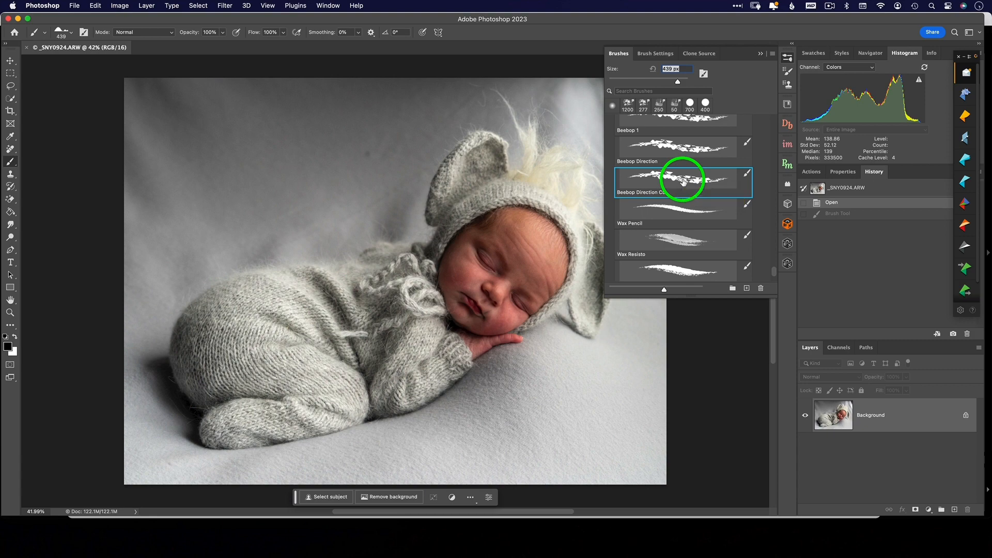
click(683, 181)
drag(324, 225, 336, 274)
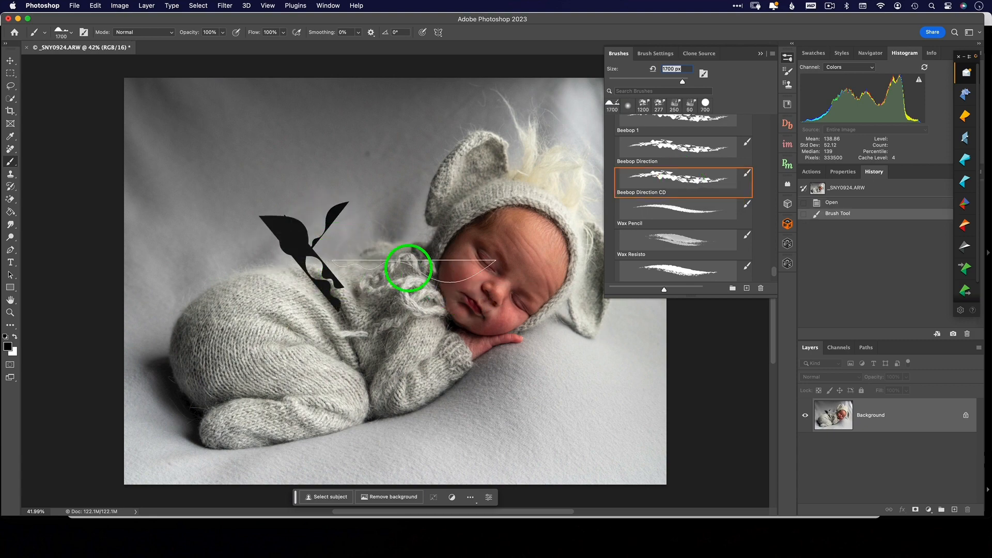
drag(406, 270, 412, 343)
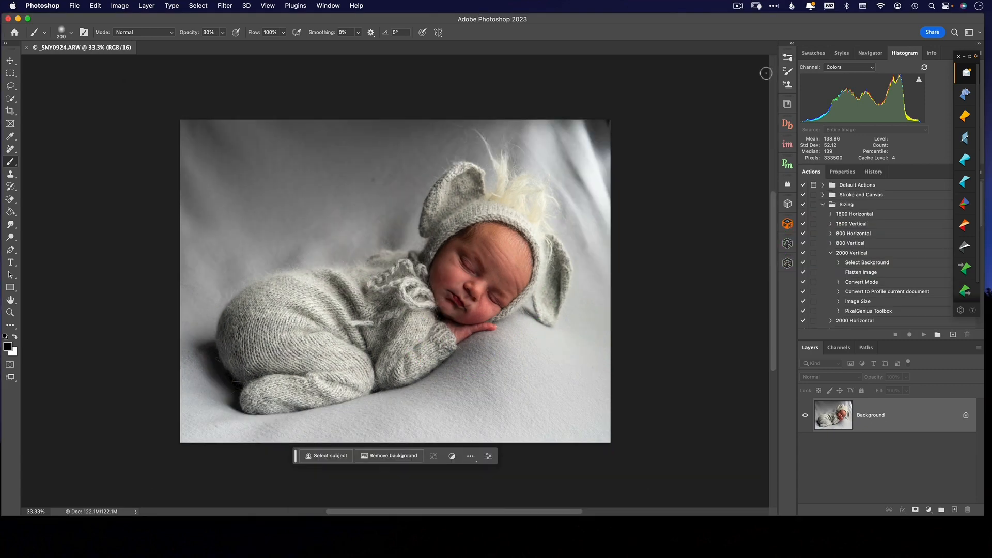
Step: Import the brush file watercolor.abr from the Desktop
click(788, 57)
click(771, 55)
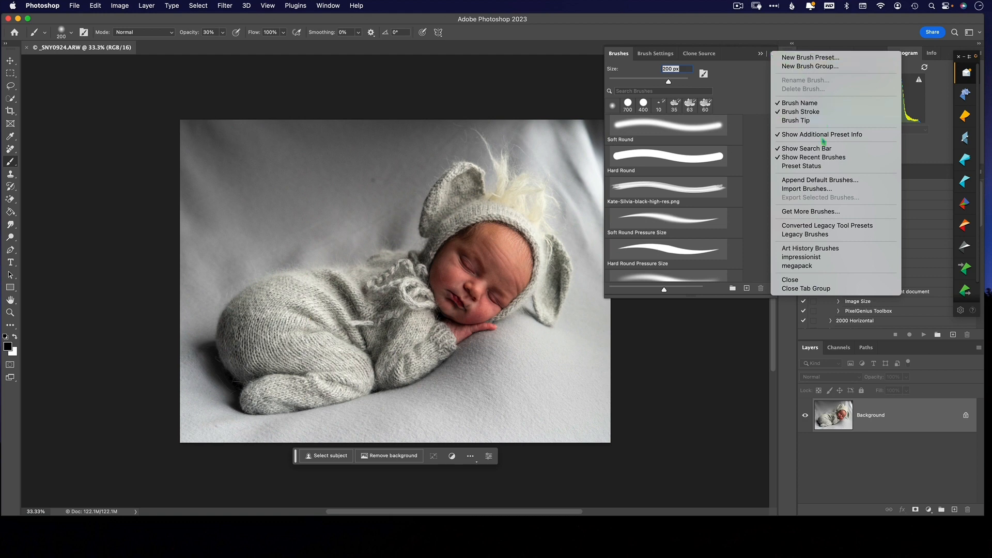
click(828, 190)
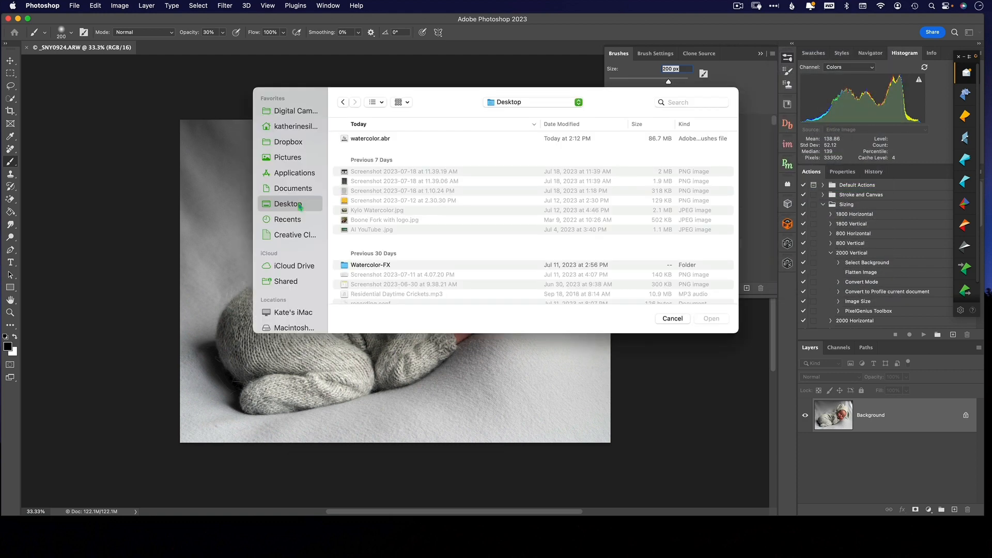
click(381, 139)
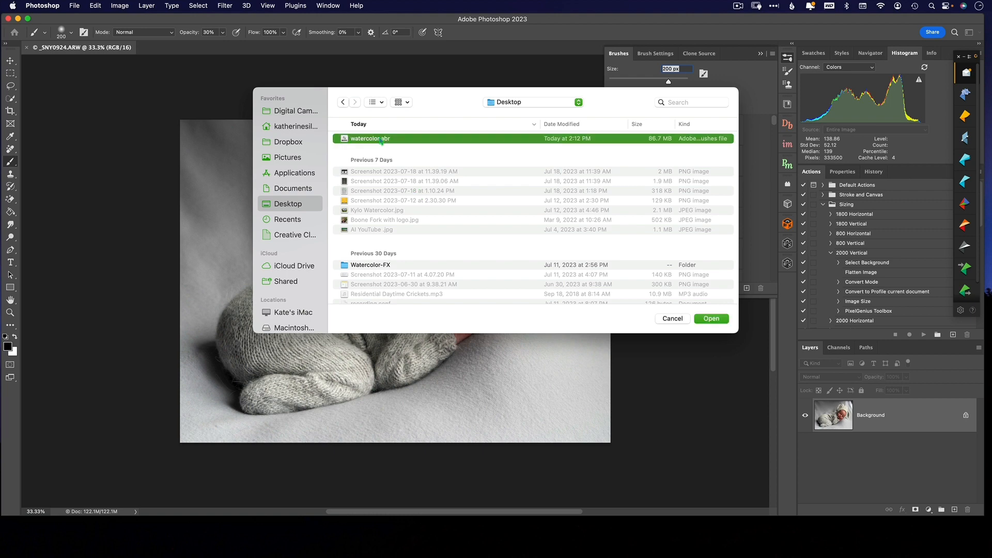
click(716, 321)
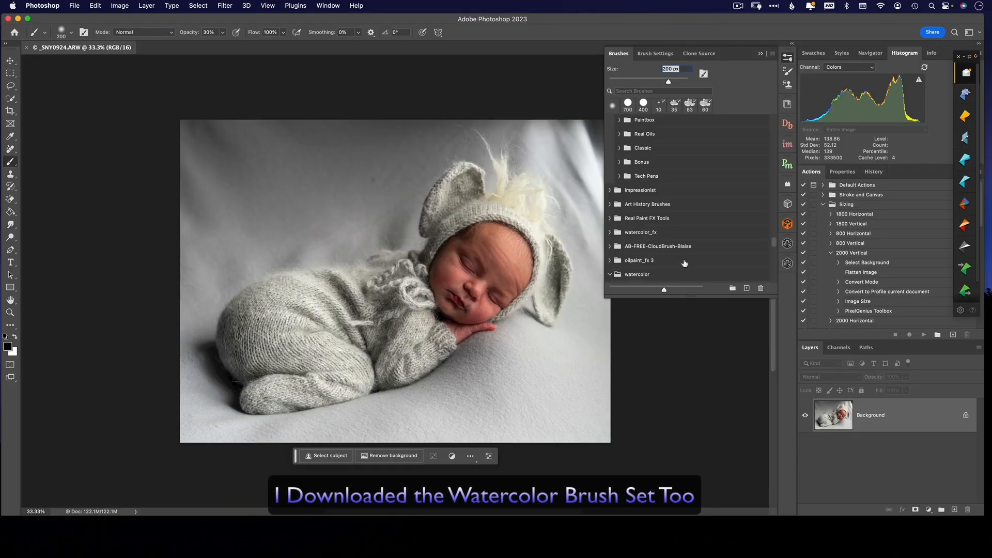
Step: Choose the Kyle's Real Watercolor - Softer Wet Blender smudge brush from the watercolor set, enlarge it to 200 px and test it on the photo
scroll(685, 263, down, 10)
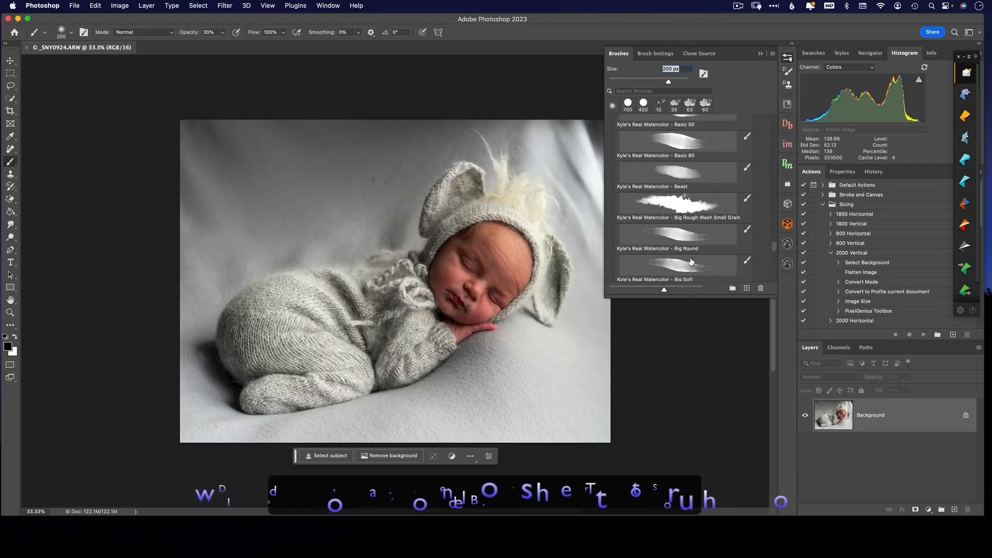
scroll(691, 261, down, 10)
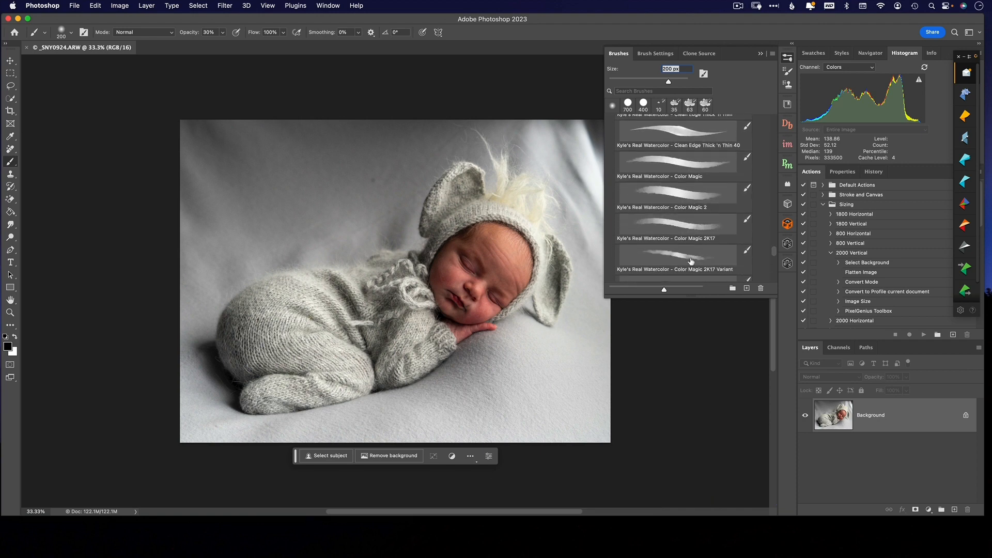
scroll(690, 261, down, 10)
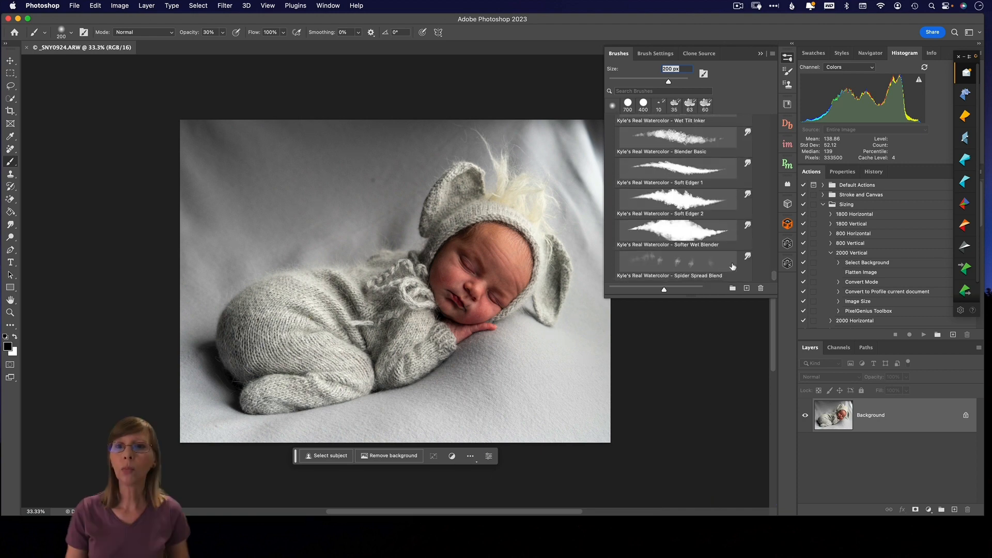
click(712, 232)
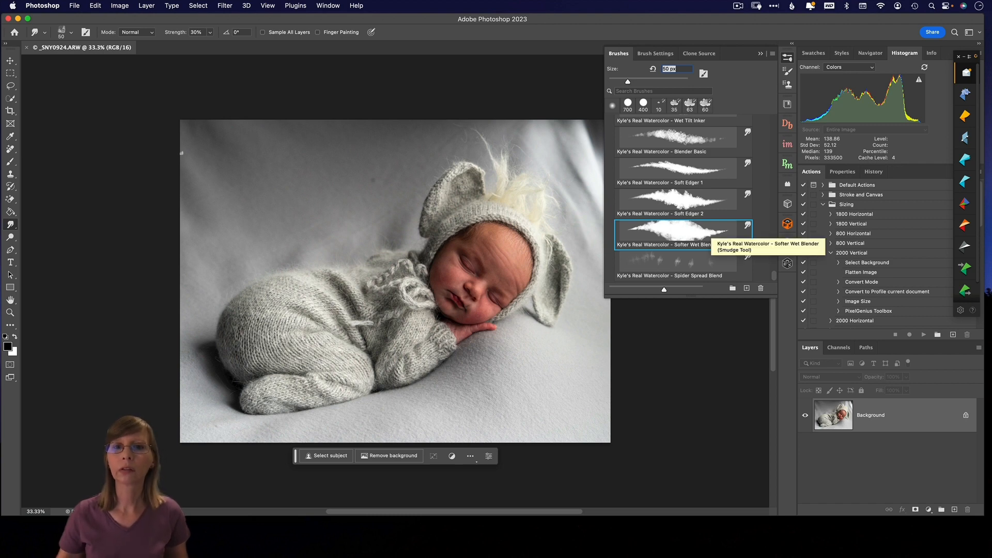
click(427, 242)
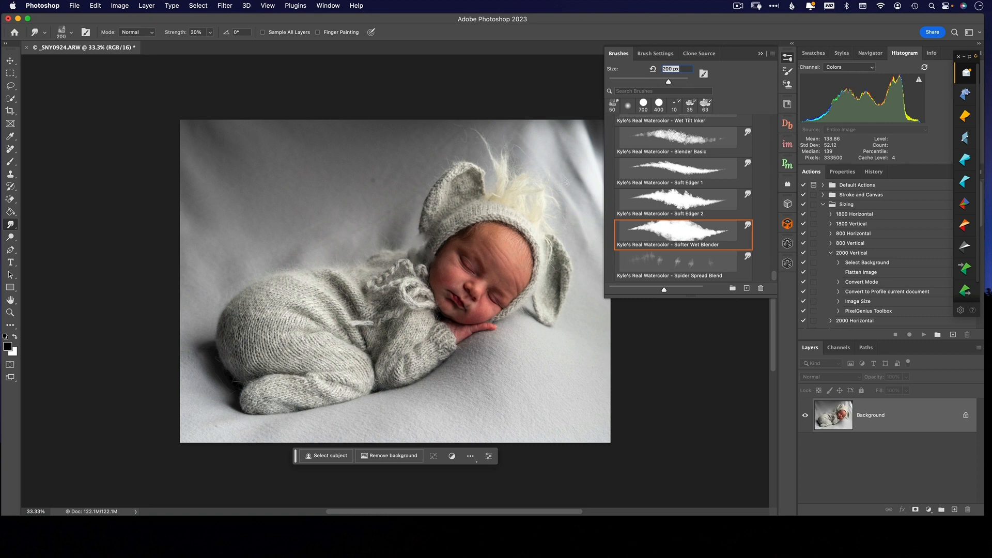
Step: Revert the photo to its Open history state and duplicate the Background layer
click(874, 171)
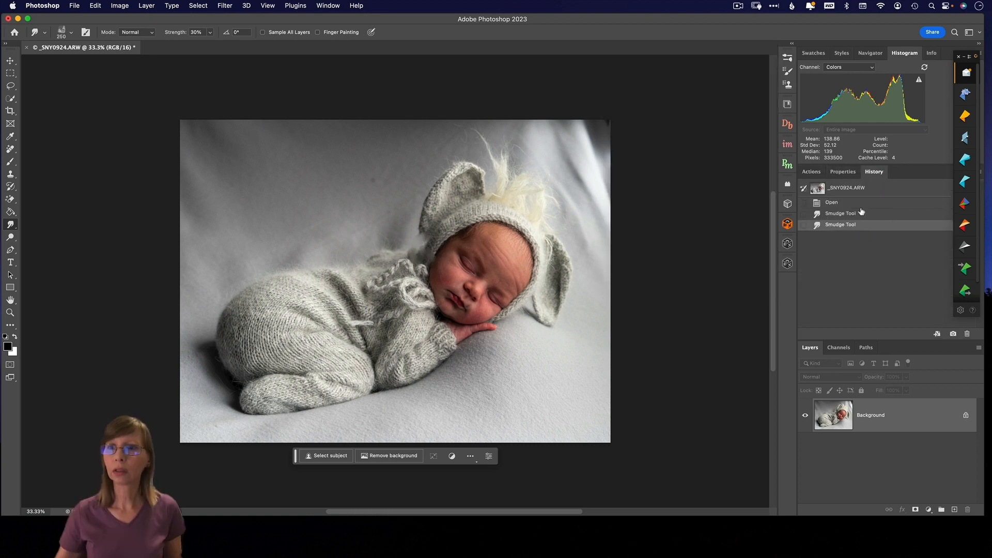
click(861, 203)
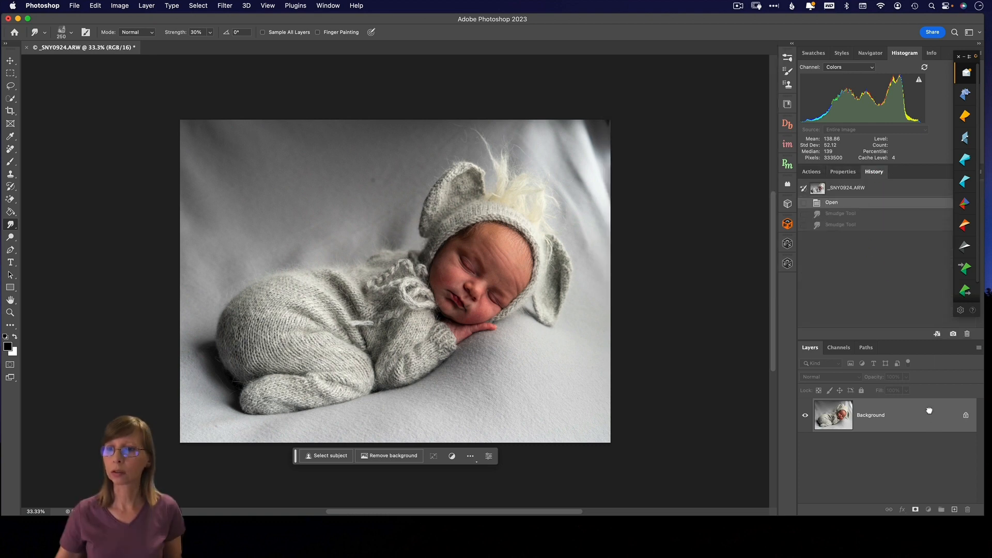
drag(929, 411, 954, 509)
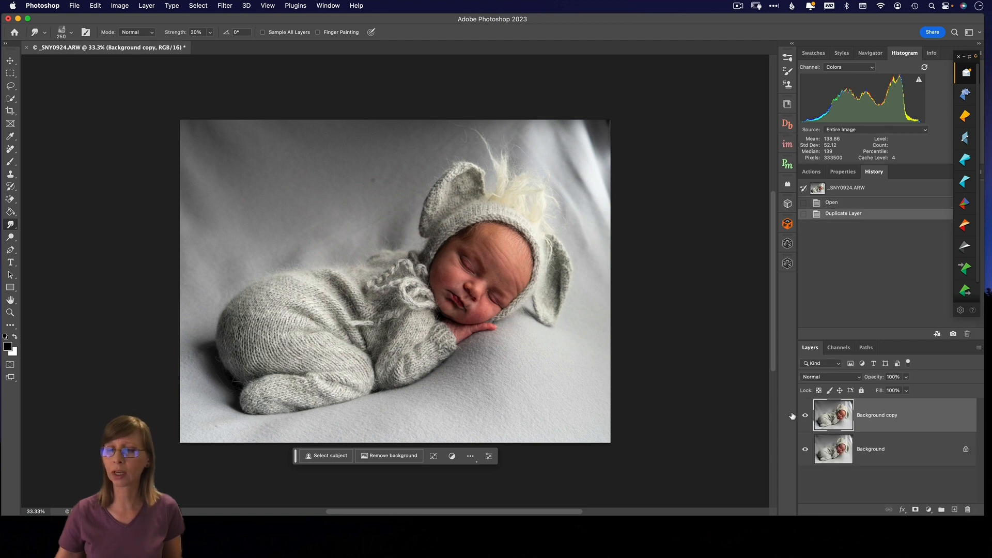
Step: Smudge the whole Background copy with the 250 px watercolor blender at 30% strength, blending the baby and backdrop into soft painterly patches
drag(469, 262, 447, 217)
drag(455, 243, 440, 207)
drag(445, 227, 429, 160)
mouse_move(465, 189)
mouse_down()
mouse_move(455, 168)
mouse_move(478, 181)
mouse_move(452, 129)
mouse_up()
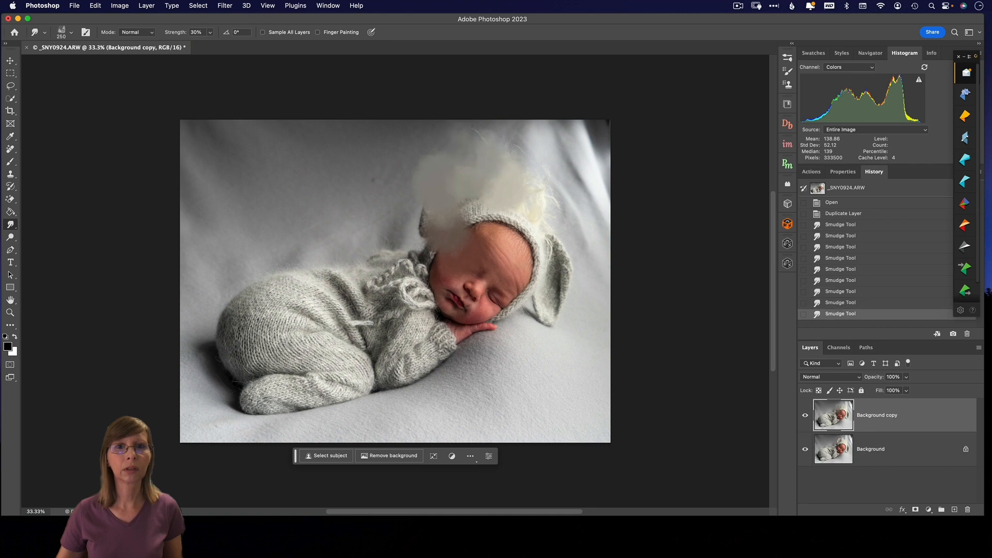
drag(478, 171, 439, 129)
mouse_move(564, 176)
mouse_down()
mouse_move(588, 130)
mouse_move(600, 186)
mouse_move(573, 201)
mouse_up()
mouse_move(545, 232)
mouse_down()
mouse_move(530, 219)
mouse_move(478, 227)
mouse_up()
mouse_move(501, 228)
mouse_down()
mouse_move(481, 207)
mouse_move(419, 208)
mouse_up()
drag(481, 250, 463, 228)
drag(501, 222, 416, 163)
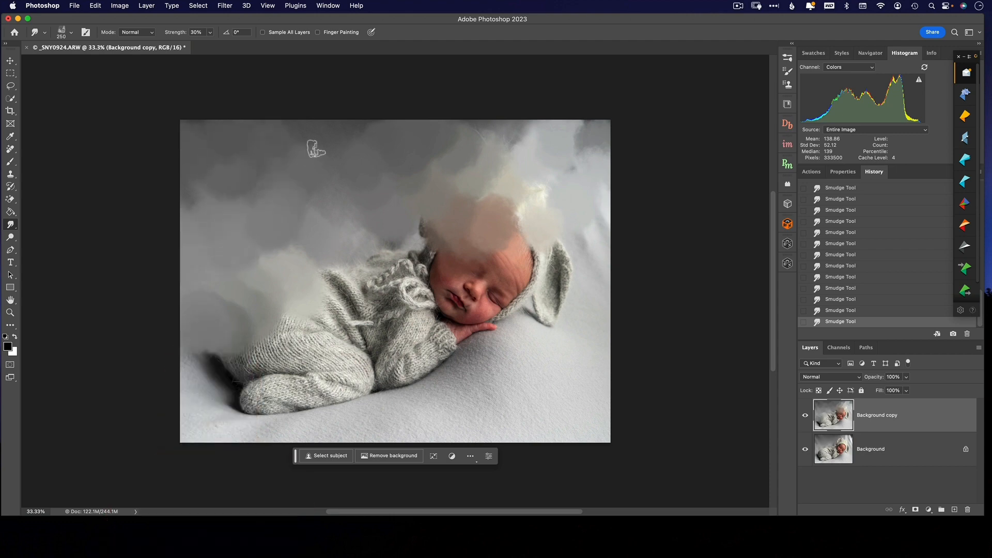
mouse_move(568, 243)
mouse_down()
mouse_move(488, 341)
mouse_move(342, 292)
mouse_move(300, 344)
mouse_move(243, 369)
mouse_move(252, 397)
mouse_move(279, 409)
mouse_move(331, 351)
mouse_move(372, 331)
mouse_up()
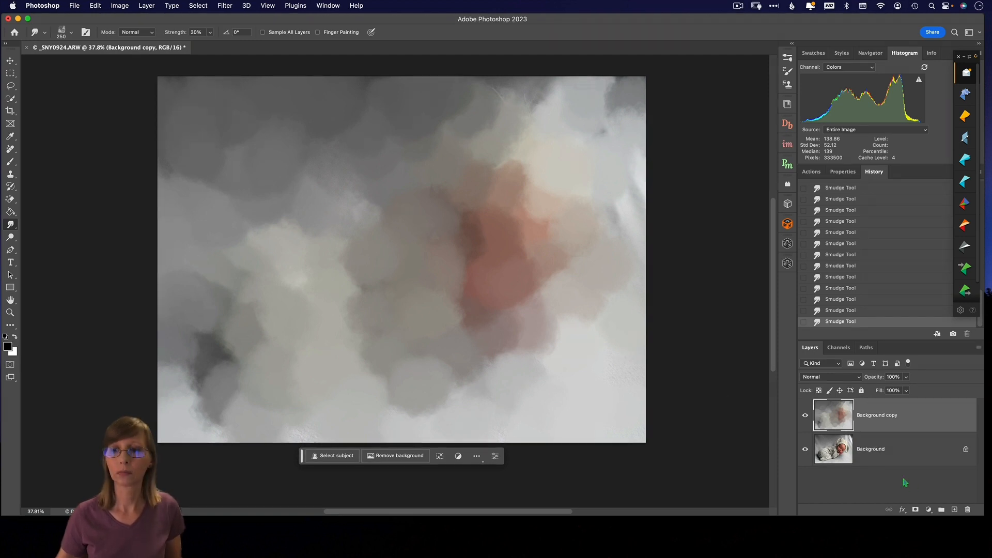
Step: Add a layer mask to the Background copy, choose the Soft Round brush tip and try it on the mask
click(916, 510)
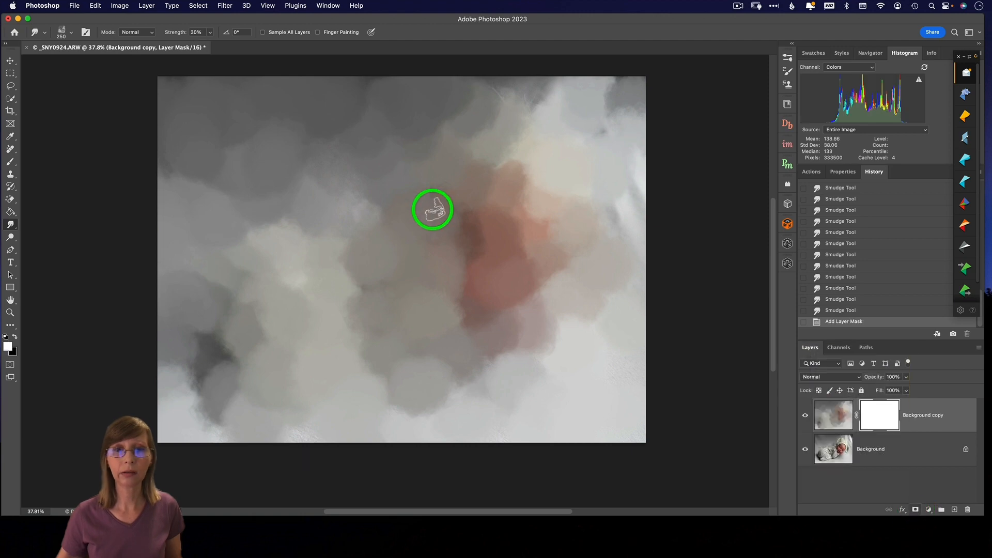
click(71, 32)
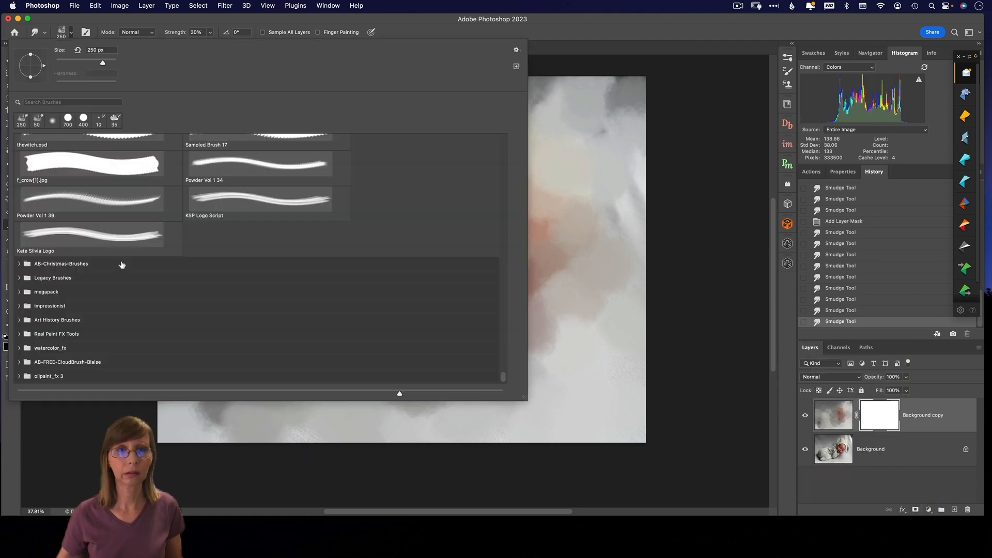
click(53, 121)
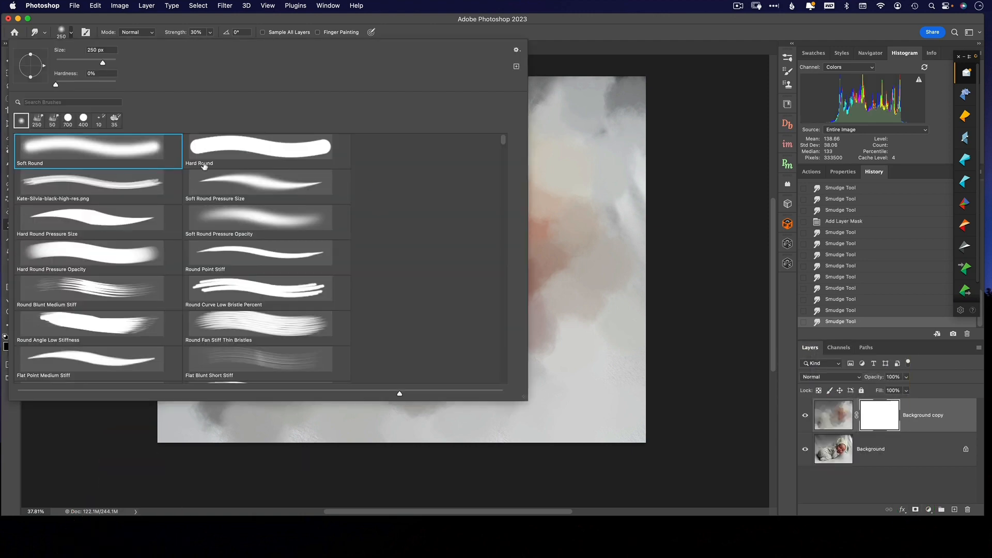
drag(552, 236, 533, 236)
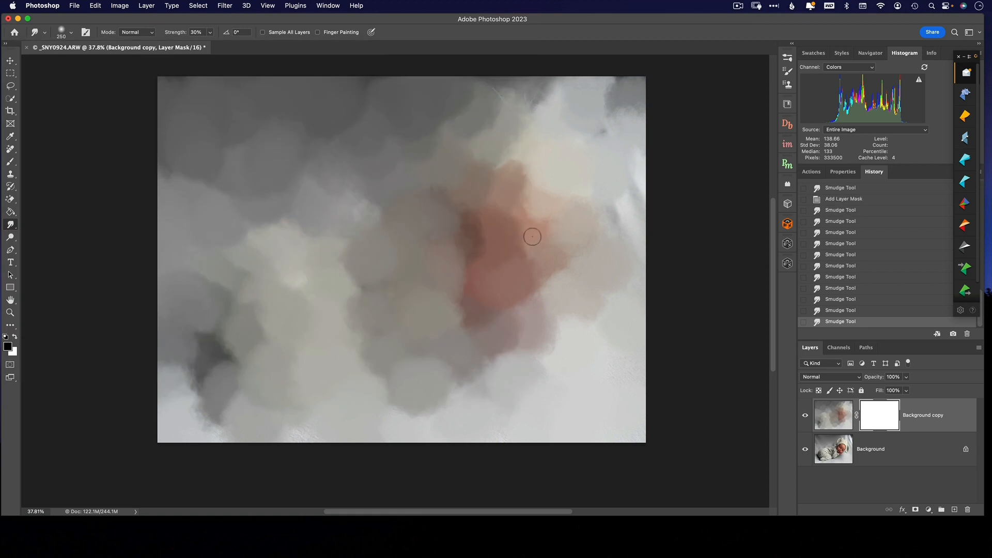
click(435, 260)
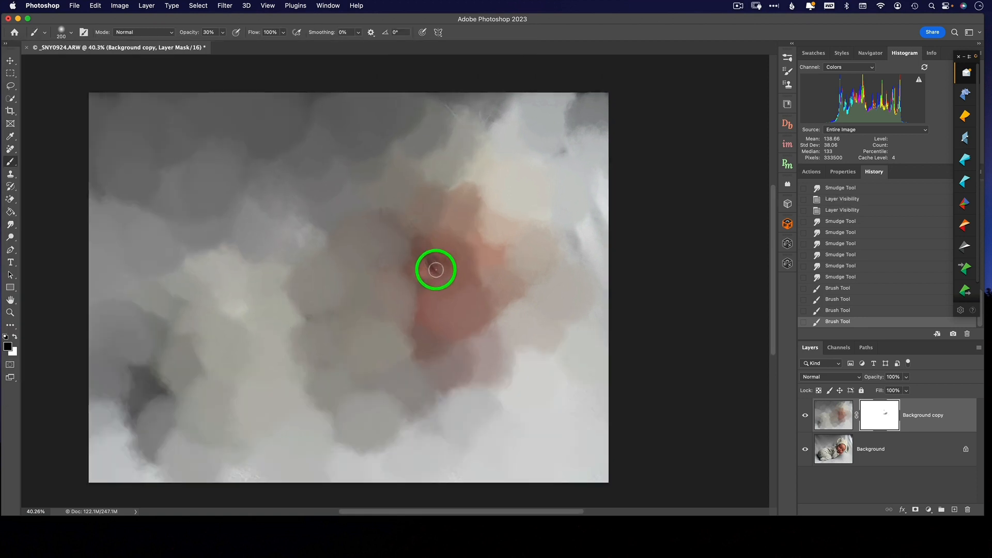
Step: Paint the mask with a soft black brush enlarged to 1400 px at 30% opacity to reveal the sleeping baby
key(bracketright)
key(bracketright)
key(bracketright)
key(bracketright)
key(bracketright)
key(bracketright)
key(bracketright)
key(bracketright)
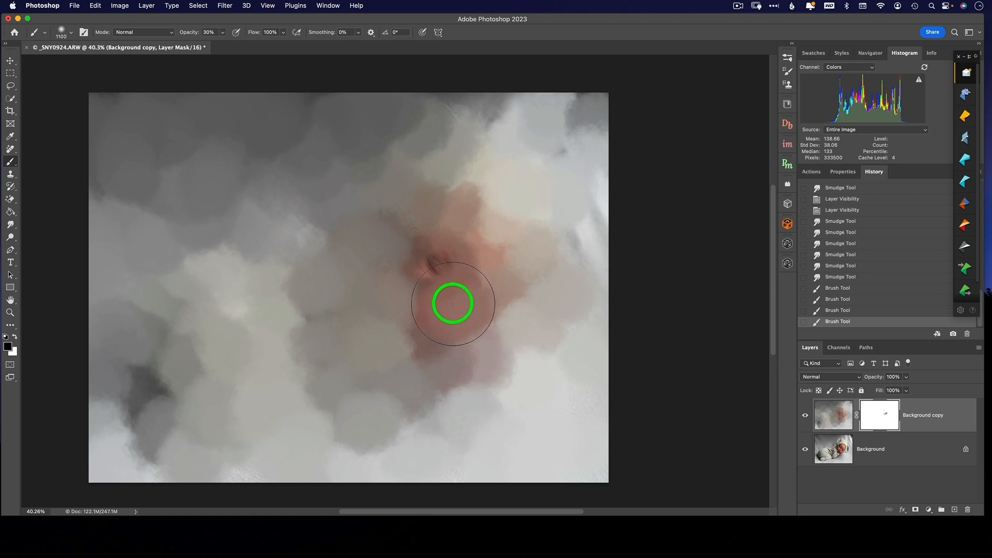
click(453, 287)
mouse_move(453, 288)
mouse_down()
mouse_move(499, 260)
mouse_move(414, 347)
mouse_move(350, 363)
mouse_move(139, 352)
mouse_move(207, 399)
mouse_move(353, 376)
mouse_move(385, 311)
mouse_move(239, 311)
mouse_move(251, 315)
mouse_move(228, 287)
mouse_move(499, 238)
mouse_move(431, 215)
mouse_move(405, 184)
mouse_move(475, 220)
mouse_move(548, 279)
mouse_move(510, 344)
mouse_move(257, 396)
mouse_move(311, 279)
mouse_up()
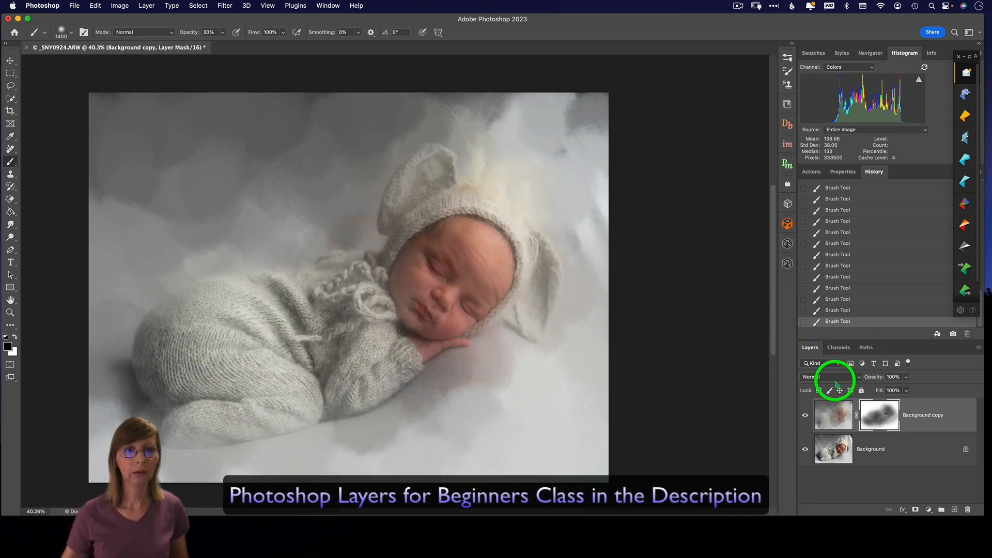
Step: Toggle the Background copy's visibility to compare it with the original and duplicate the Background layer
click(805, 416)
click(806, 416)
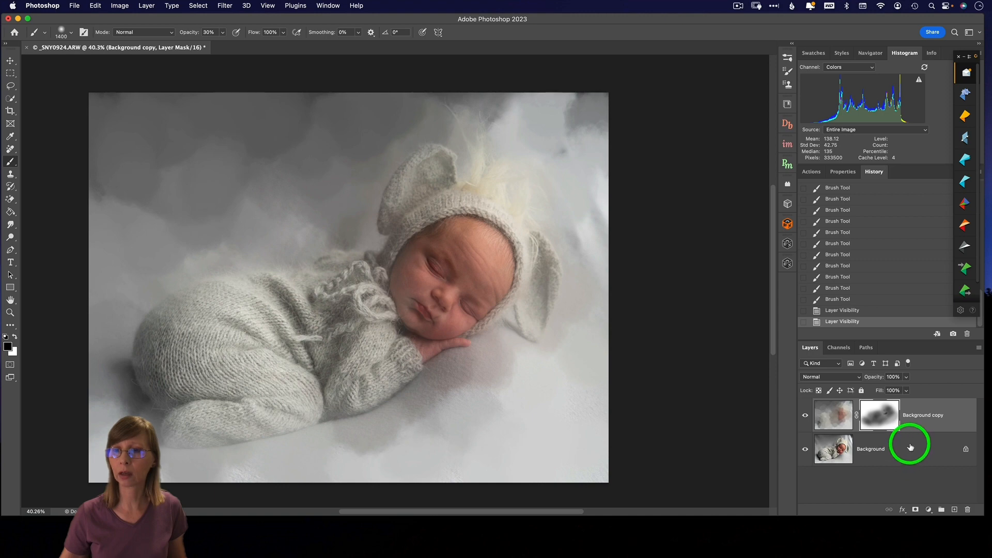
drag(910, 447, 952, 509)
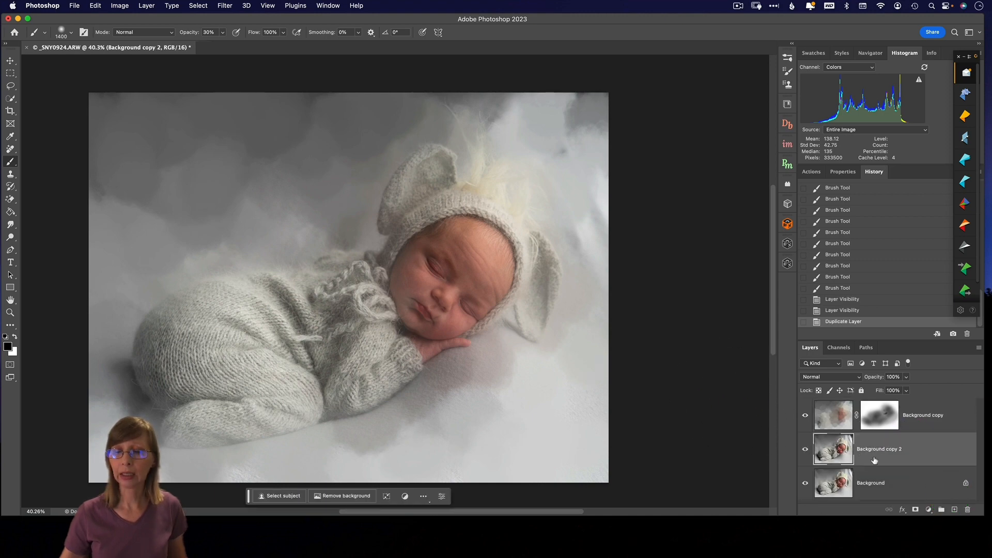
Step: Choose Kyle's Impressionist Blender 5 from the impressionist brush set for smudging
click(62, 34)
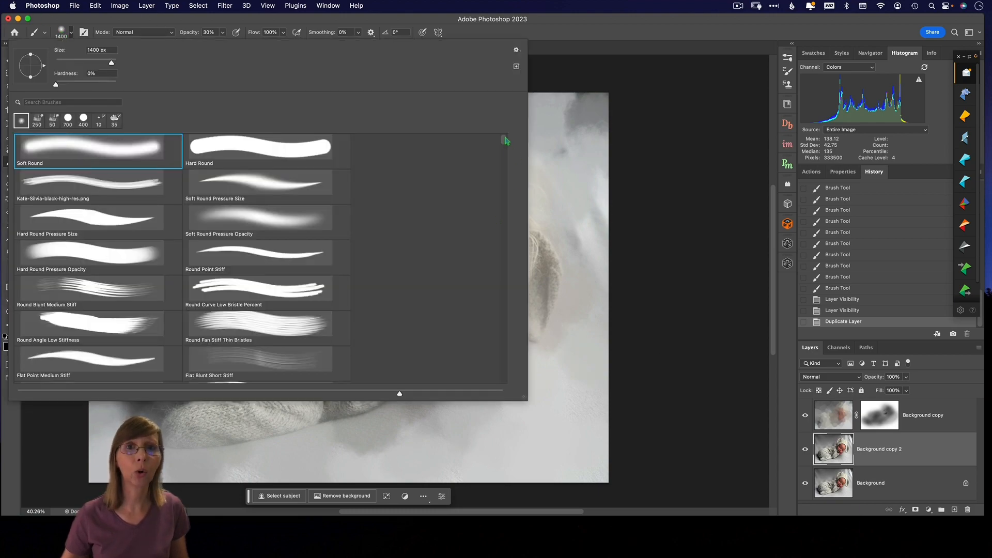
drag(506, 140, 503, 380)
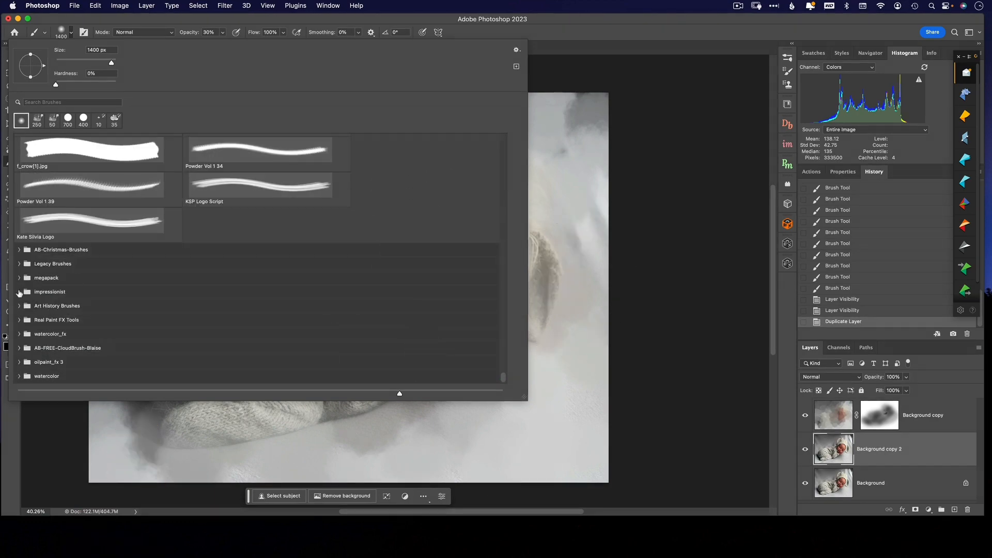
click(19, 292)
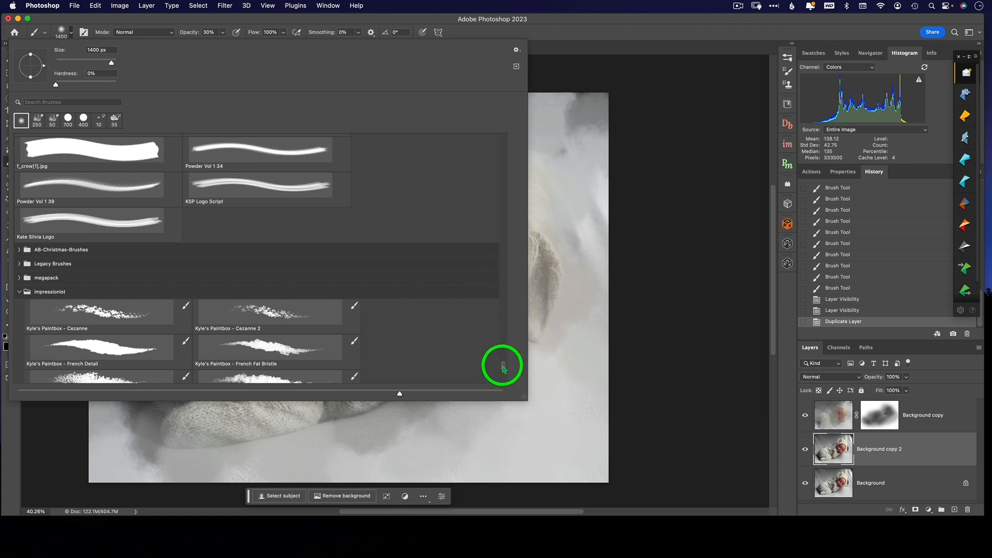
scroll(504, 369, down, 5)
click(285, 215)
click(299, 258)
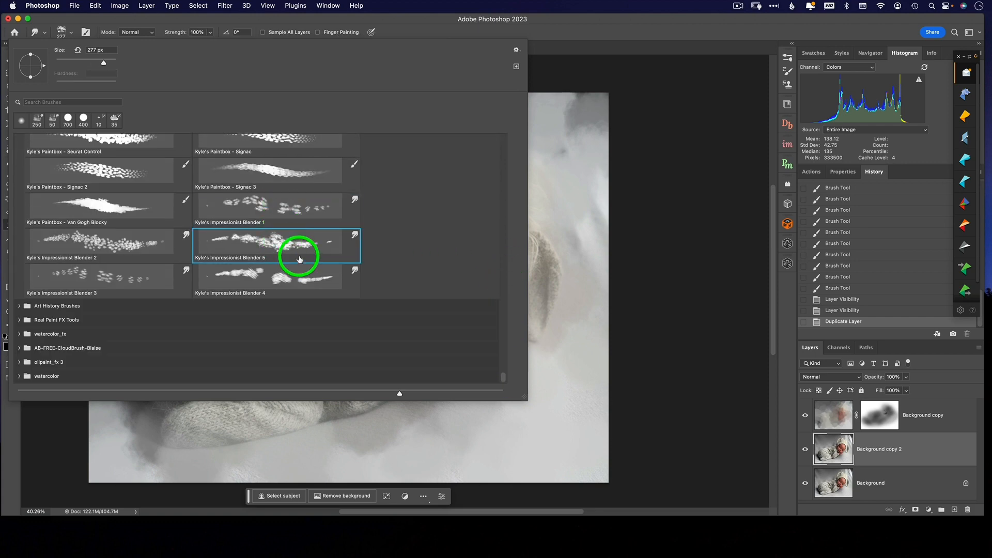
Step: Smudge the baby's face and knitted suit on Background copy 2, enlarging the blender to 1200 px, and undo the last long stroke
click(558, 275)
mouse_move(566, 258)
mouse_down()
mouse_move(532, 227)
mouse_move(512, 275)
mouse_up()
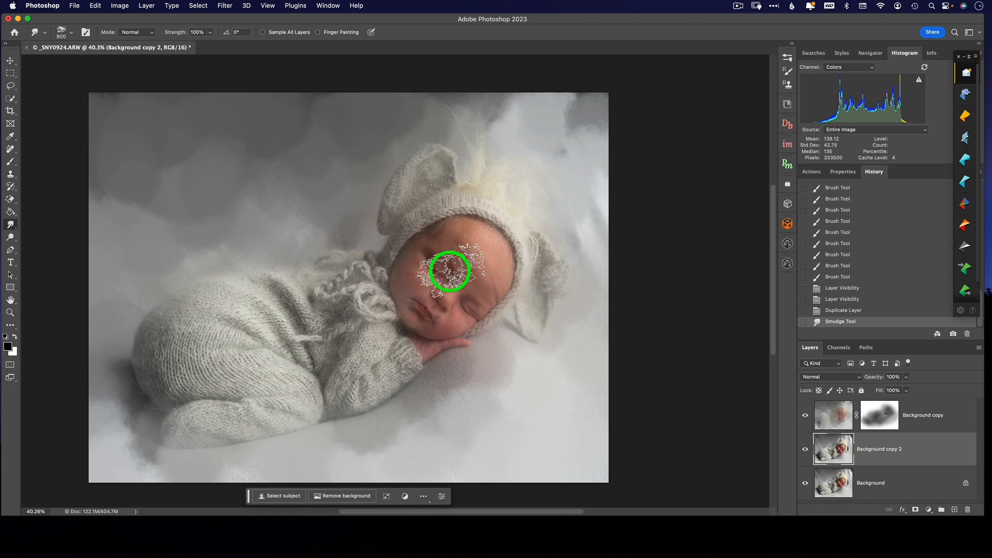
key(bracketright)
key(bracketright)
key(bracketright)
key(bracketright)
key(bracketright)
key(bracketright)
key(bracketright)
mouse_move(418, 264)
mouse_down()
mouse_move(337, 358)
mouse_move(260, 337)
mouse_move(234, 397)
mouse_up()
mouse_move(238, 329)
mouse_down()
mouse_move(214, 305)
mouse_move(250, 292)
mouse_up()
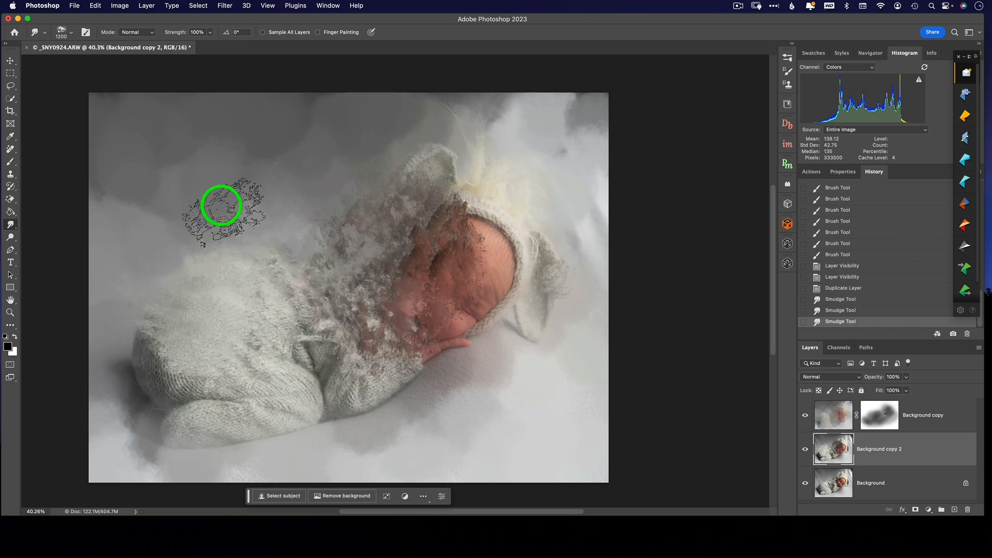
mouse_move(222, 206)
mouse_down()
mouse_move(292, 284)
mouse_move(399, 337)
mouse_up()
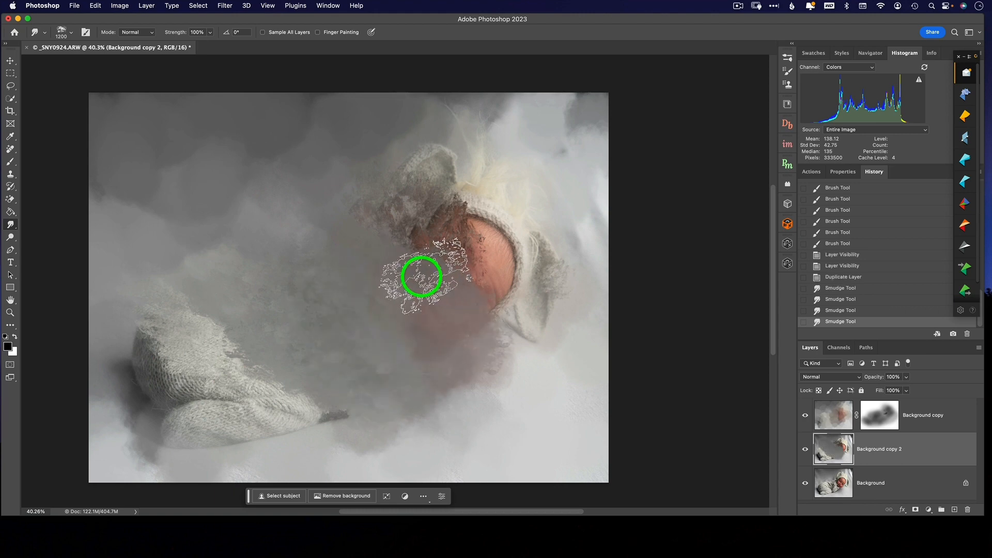
click(845, 313)
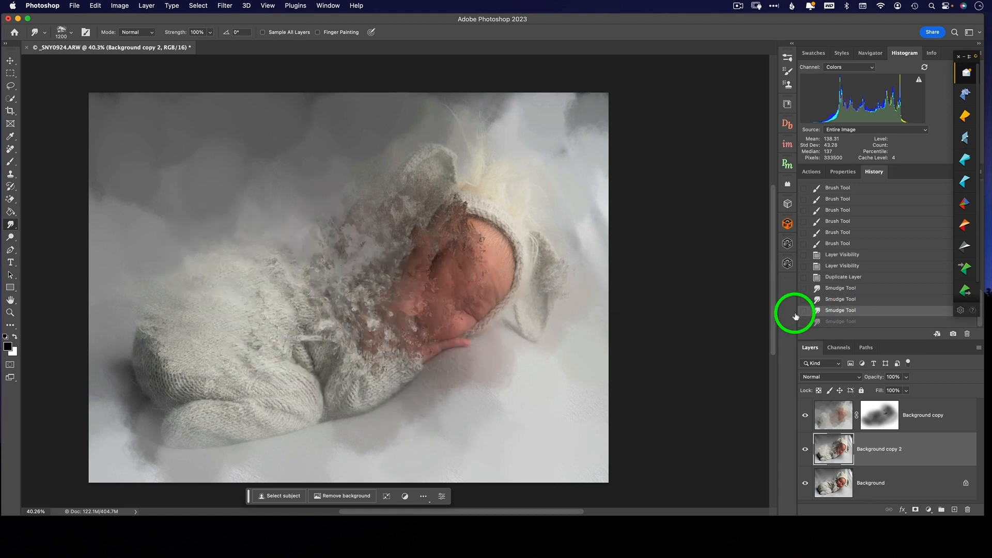
Step: Hide the Background copy layer and smudge all of Background copy 2 at 100% strength into a coarse impressionist texture
mouse_move(463, 292)
mouse_down()
mouse_move(482, 277)
mouse_move(478, 170)
mouse_up()
drag(264, 228, 258, 222)
drag(251, 276, 166, 255)
drag(556, 300, 570, 307)
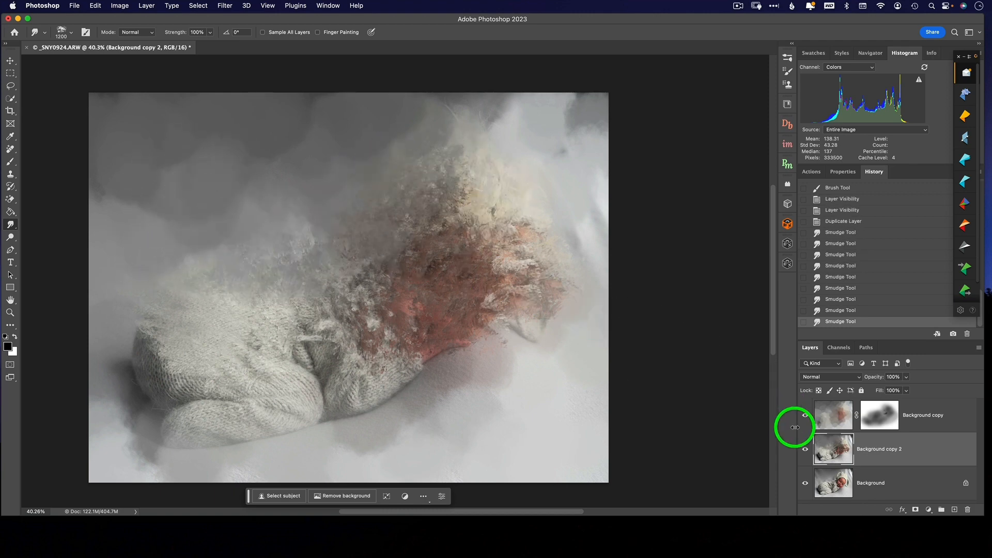
click(805, 415)
mouse_move(339, 215)
mouse_down()
mouse_move(288, 140)
mouse_move(295, 116)
mouse_move(260, 107)
mouse_up()
mouse_move(533, 230)
mouse_down()
mouse_move(545, 129)
mouse_move(425, 101)
mouse_move(517, 110)
mouse_move(506, 130)
mouse_move(573, 111)
mouse_move(424, 128)
mouse_move(446, 116)
mouse_move(492, 202)
mouse_move(497, 271)
mouse_move(558, 350)
mouse_move(530, 429)
mouse_move(499, 450)
mouse_move(422, 416)
mouse_move(384, 437)
mouse_move(394, 406)
mouse_move(446, 376)
mouse_move(389, 348)
mouse_move(401, 332)
mouse_move(297, 379)
mouse_move(253, 351)
mouse_move(311, 360)
mouse_move(211, 384)
mouse_move(168, 438)
mouse_move(146, 433)
mouse_move(107, 464)
mouse_move(115, 289)
mouse_move(138, 354)
mouse_move(126, 384)
mouse_move(289, 427)
mouse_move(276, 453)
mouse_move(244, 458)
mouse_move(443, 465)
mouse_move(491, 443)
mouse_move(451, 386)
mouse_move(588, 457)
mouse_move(598, 416)
mouse_move(560, 371)
mouse_move(573, 359)
mouse_move(575, 230)
mouse_move(631, 111)
mouse_move(613, 133)
mouse_move(595, 104)
mouse_move(653, 210)
mouse_move(570, 236)
mouse_move(529, 221)
mouse_move(537, 183)
mouse_move(621, 113)
mouse_move(603, 223)
mouse_move(668, 156)
mouse_move(513, 113)
mouse_move(536, 134)
mouse_move(583, 111)
mouse_move(526, 283)
mouse_move(420, 298)
mouse_move(401, 370)
mouse_move(336, 310)
mouse_move(266, 330)
mouse_up()
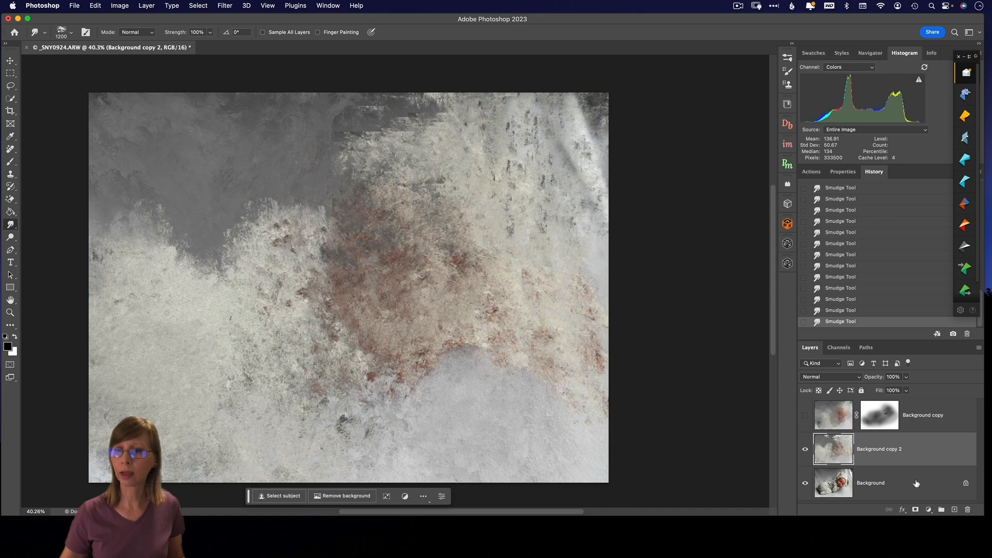
Step: Add a layer mask to Background copy 2 and paint it with a 1400 px soft black brush at 30% opacity to reveal the baby
click(915, 510)
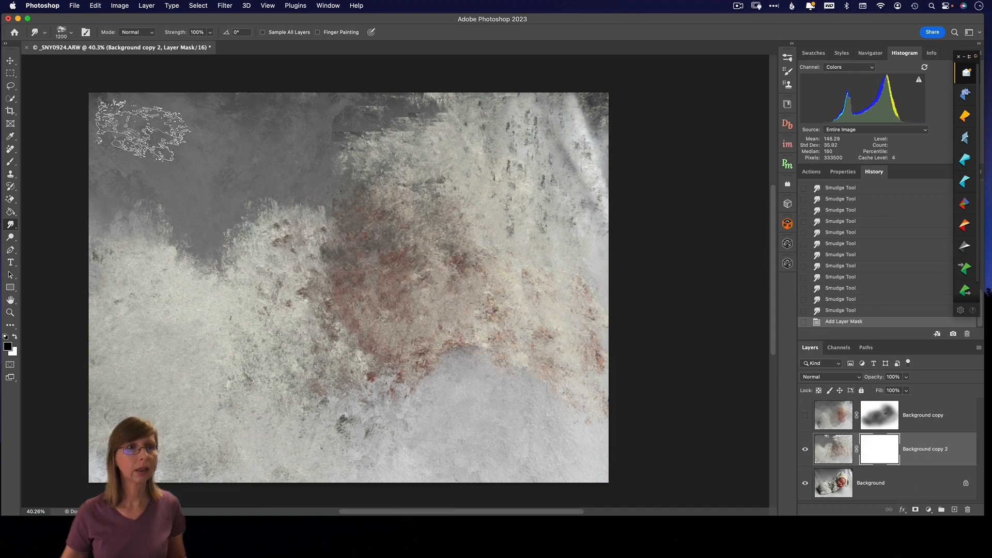
click(62, 32)
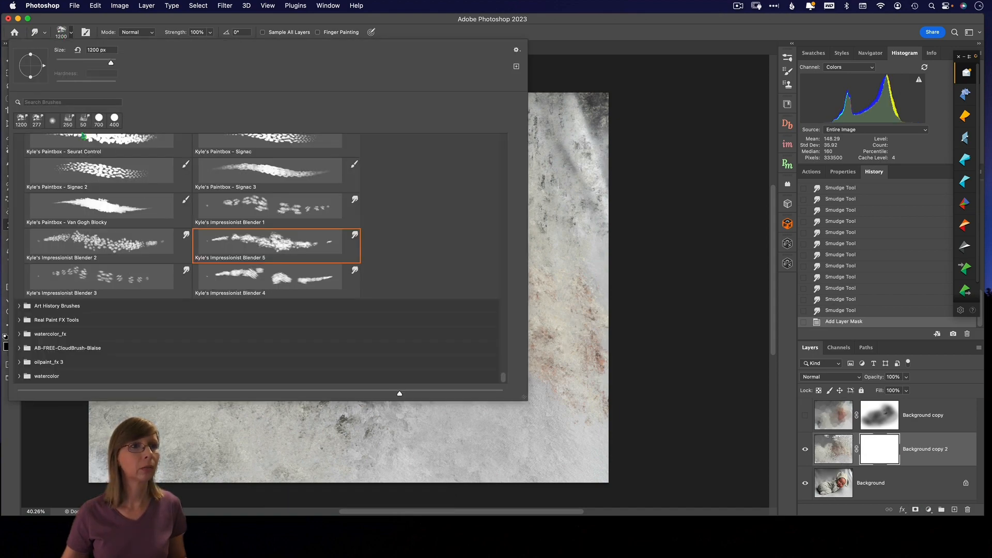
click(576, 292)
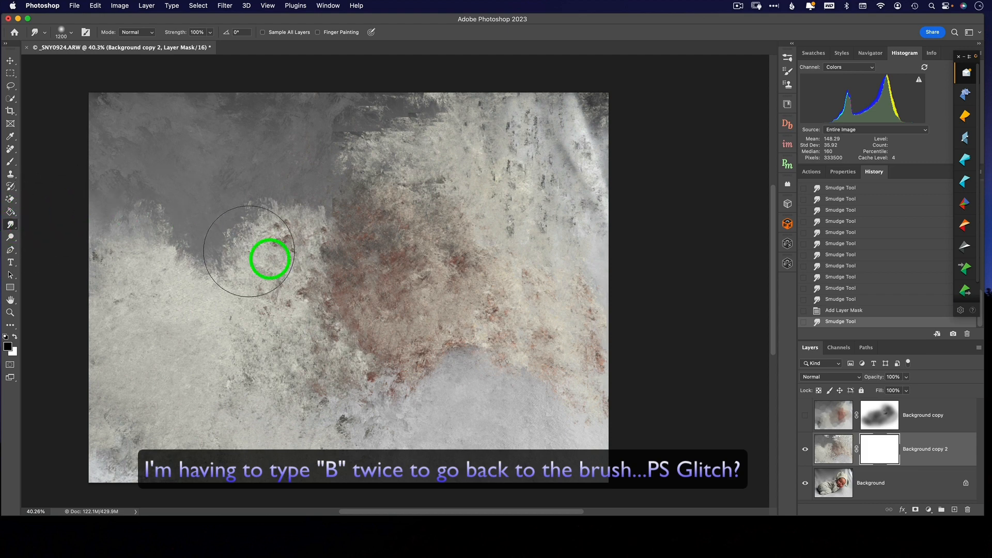
key(b)
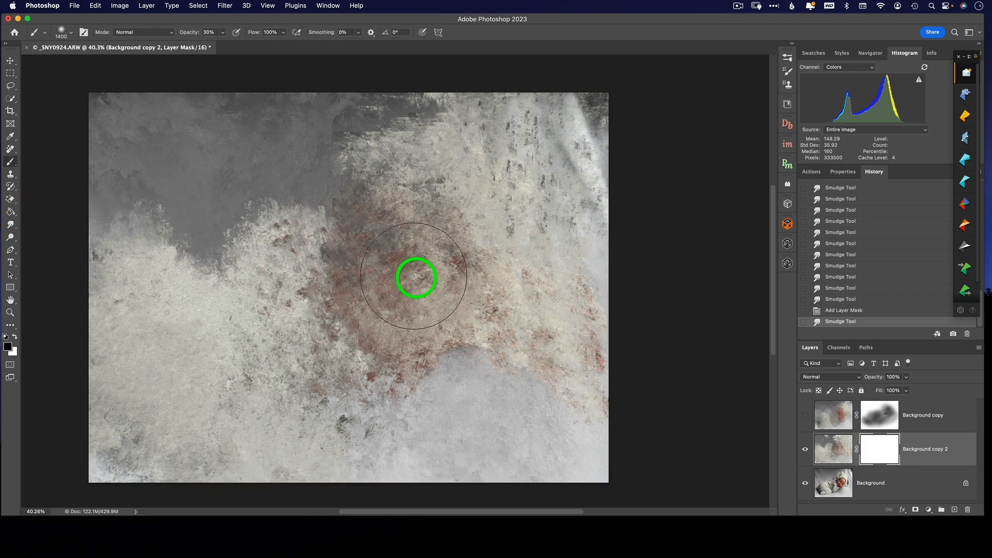
mouse_move(428, 284)
mouse_down()
mouse_move(495, 257)
mouse_move(382, 211)
mouse_move(373, 292)
mouse_move(344, 288)
mouse_move(415, 193)
mouse_move(515, 232)
mouse_move(460, 325)
mouse_move(336, 342)
mouse_move(262, 367)
mouse_move(342, 367)
mouse_move(221, 367)
mouse_move(139, 346)
mouse_move(183, 404)
mouse_move(179, 426)
mouse_move(300, 364)
mouse_move(210, 288)
mouse_move(307, 248)
mouse_move(413, 260)
mouse_move(407, 252)
mouse_move(403, 341)
mouse_move(323, 377)
mouse_move(444, 286)
mouse_move(507, 297)
mouse_move(423, 355)
mouse_move(386, 322)
mouse_move(416, 212)
mouse_up()
mouse_move(537, 241)
mouse_down()
mouse_move(503, 238)
mouse_move(498, 320)
mouse_move(386, 366)
mouse_move(233, 371)
mouse_move(205, 289)
mouse_move(366, 262)
mouse_move(349, 293)
mouse_move(179, 338)
mouse_up()
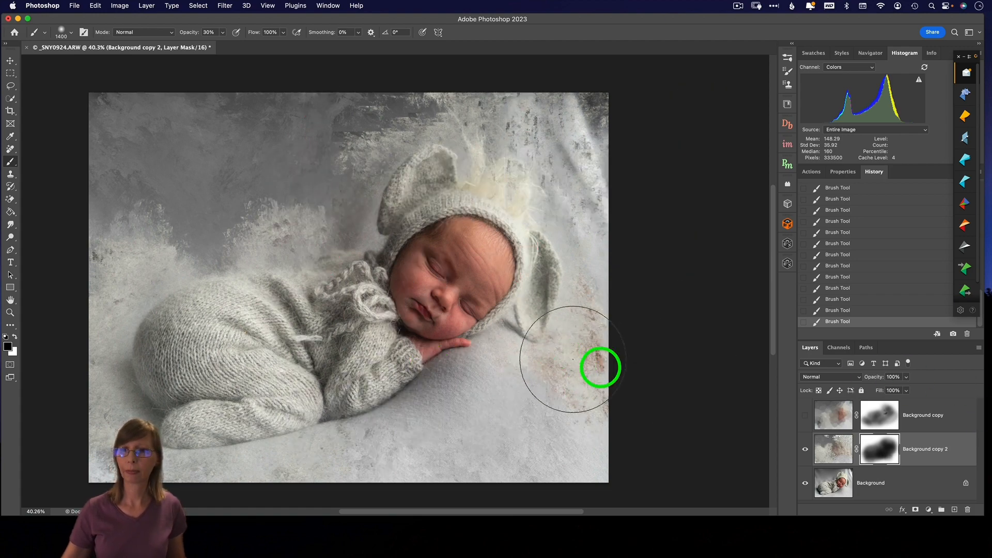
Step: Hide Background copy 2, show the Background copy and dab black on its mask around the baby's collar and chin
click(804, 449)
click(804, 416)
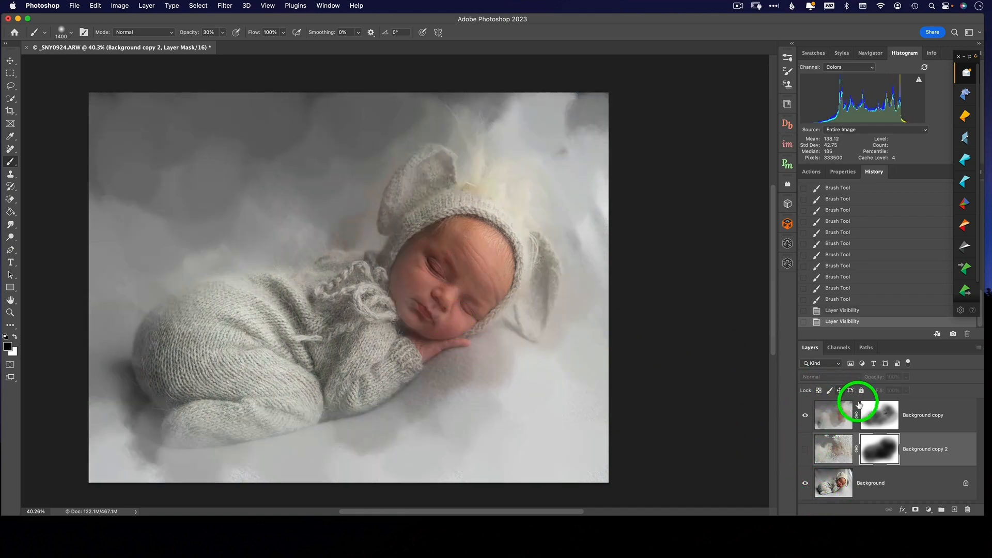
click(860, 408)
click(354, 290)
click(410, 285)
click(388, 310)
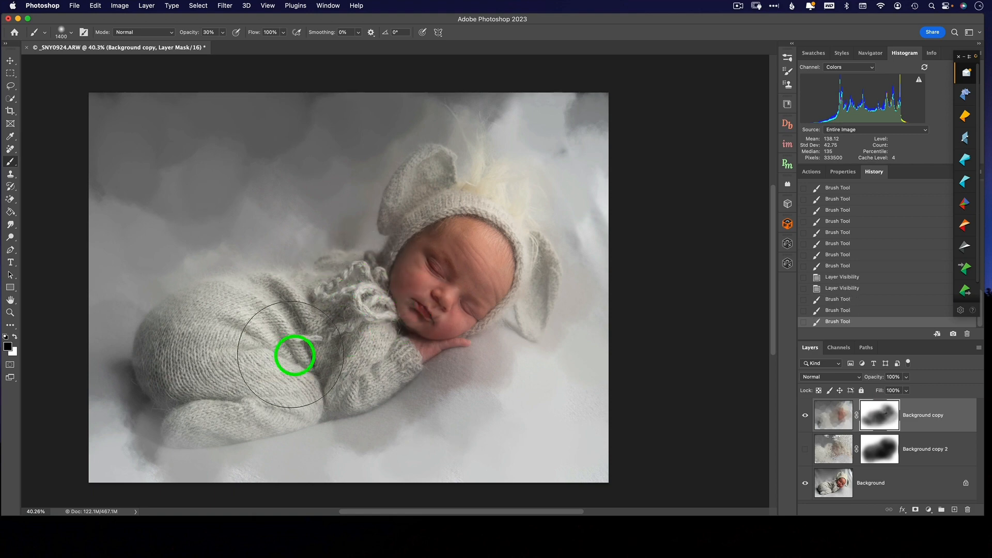
Step: Turn Background copy 2 back on and inspect at 100% how the two painted layers blend around the baby
click(805, 449)
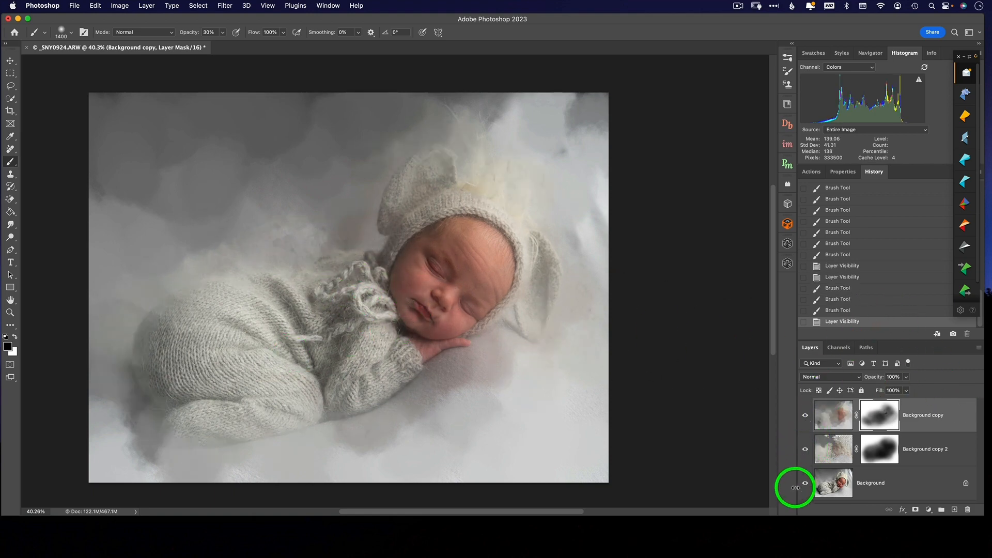
click(806, 445)
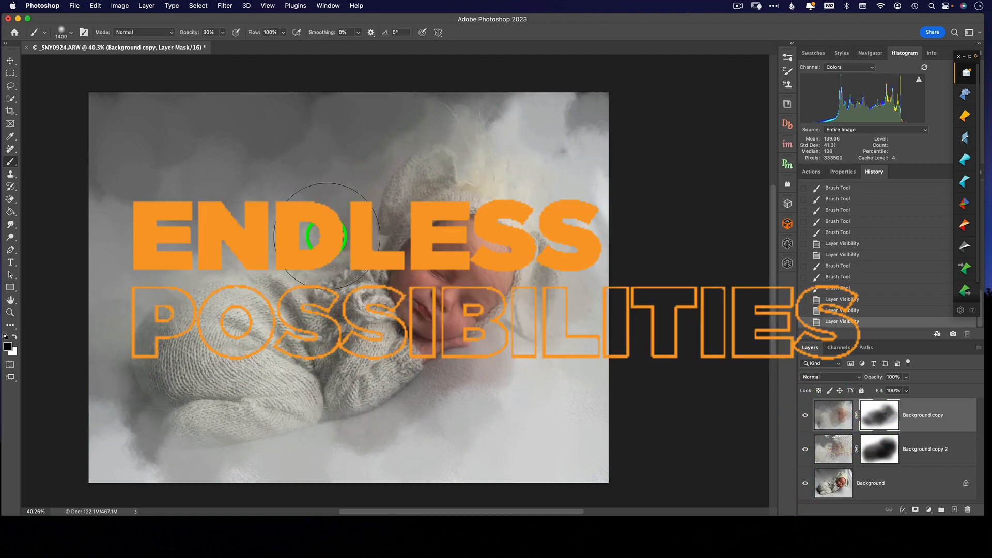
super+click(312, 243)
super+click(306, 243)
super+click(298, 244)
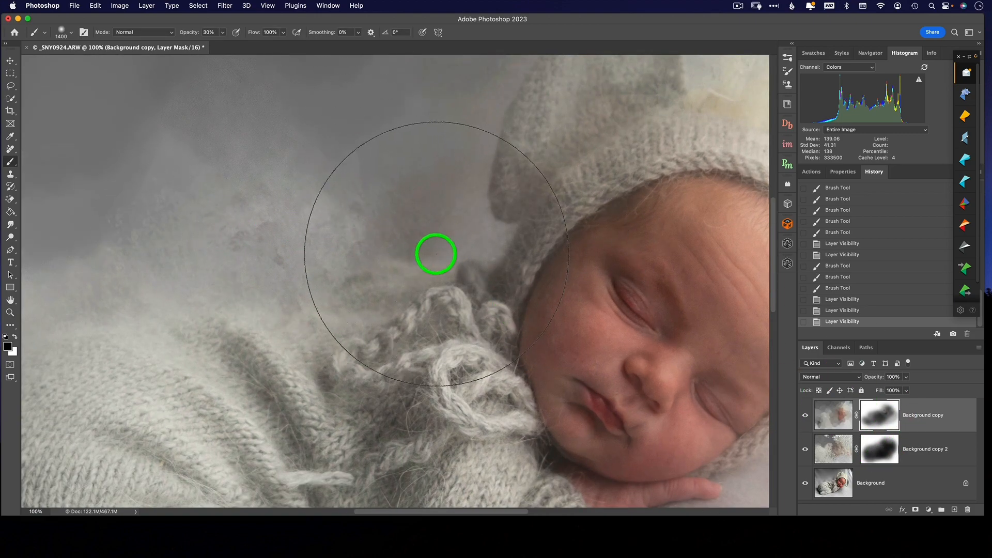
scroll(436, 253, down, 5)
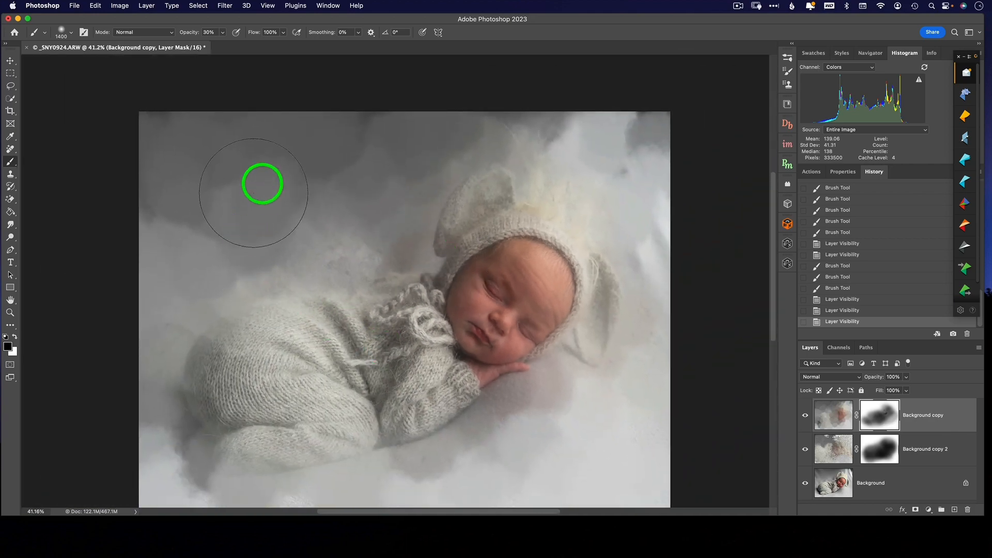
Step: Paint the Background copy's mask with the 1400 px black brush at 30% opacity across the backdrop to let the impressionist texture show through
mouse_move(251, 149)
mouse_down()
mouse_move(215, 225)
mouse_move(299, 227)
mouse_up()
drag(215, 153, 217, 188)
mouse_move(192, 233)
mouse_down()
mouse_move(162, 287)
mouse_move(207, 258)
mouse_up()
drag(275, 209, 310, 202)
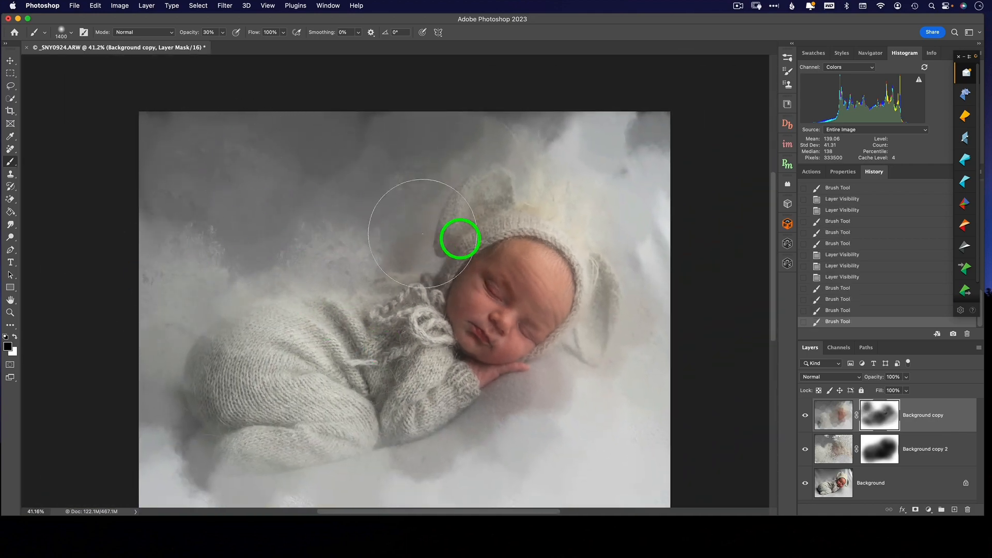
drag(423, 233, 688, 323)
mouse_move(688, 323)
mouse_down()
mouse_move(622, 274)
mouse_move(340, 182)
mouse_up()
mouse_move(333, 137)
mouse_down()
mouse_move(539, 173)
mouse_move(643, 216)
mouse_move(619, 388)
mouse_up()
mouse_move(615, 403)
mouse_down()
mouse_move(516, 460)
mouse_move(102, 361)
mouse_move(392, 473)
mouse_move(624, 440)
mouse_up()
mouse_move(624, 441)
mouse_down()
mouse_move(542, 463)
mouse_move(626, 346)
mouse_up()
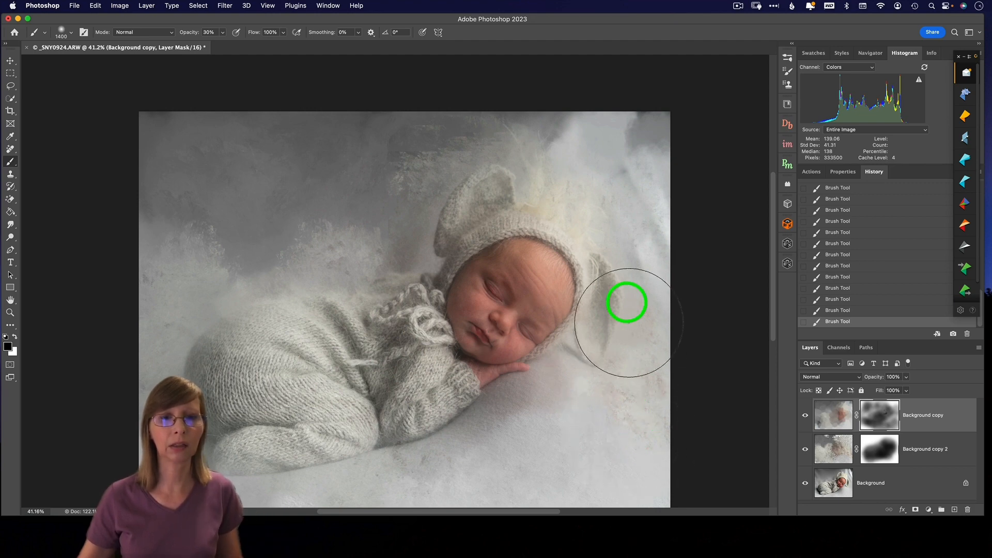
scroll(580, 329, down, 3)
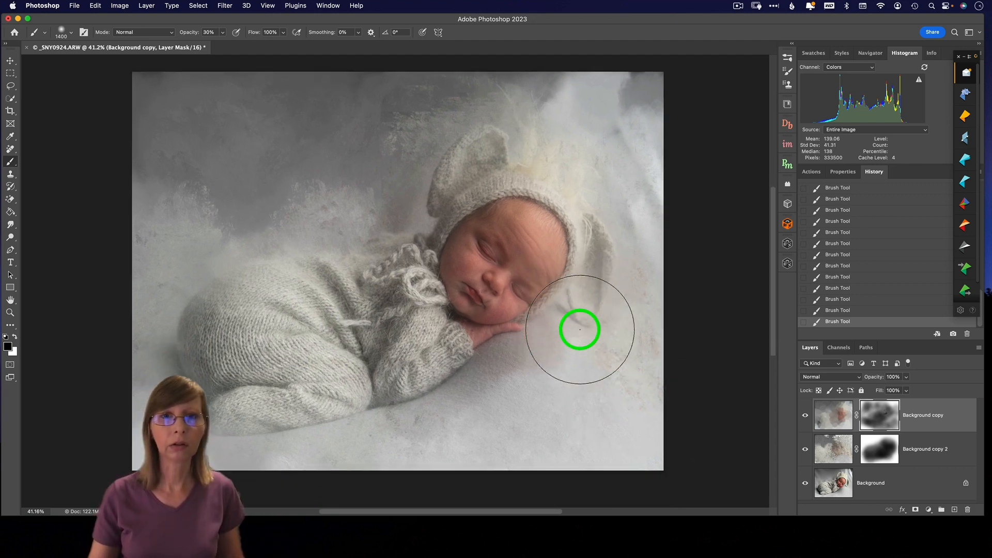